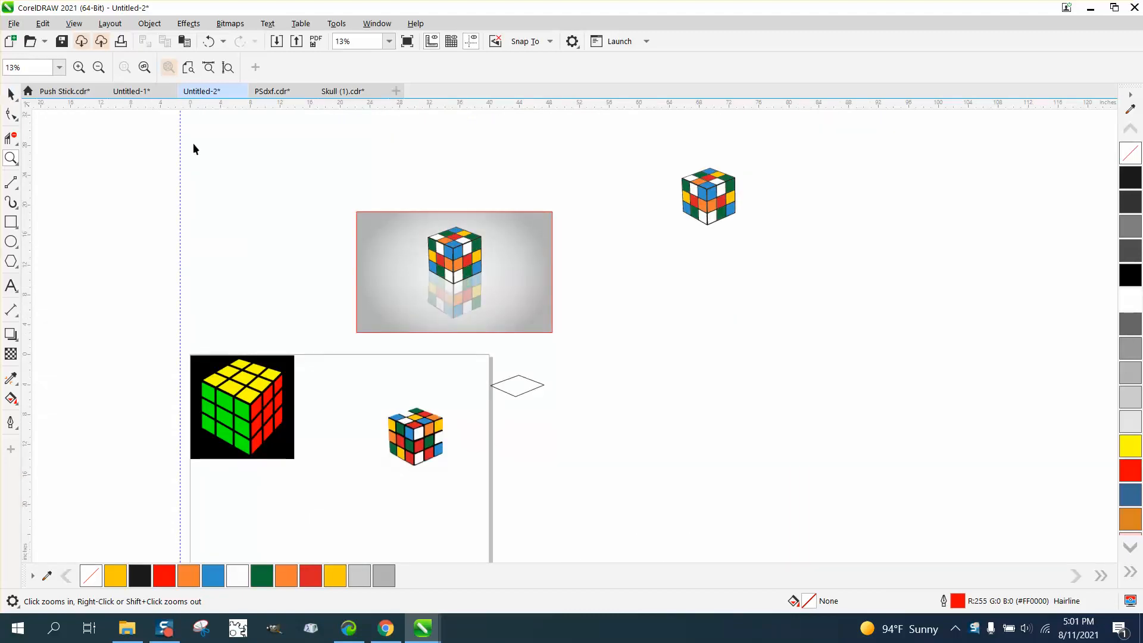
Duplicate the standalone cube to the right of the framed image, place the copy directly below it and mirror the copy vertically.
key("space")
left_click(715, 203)
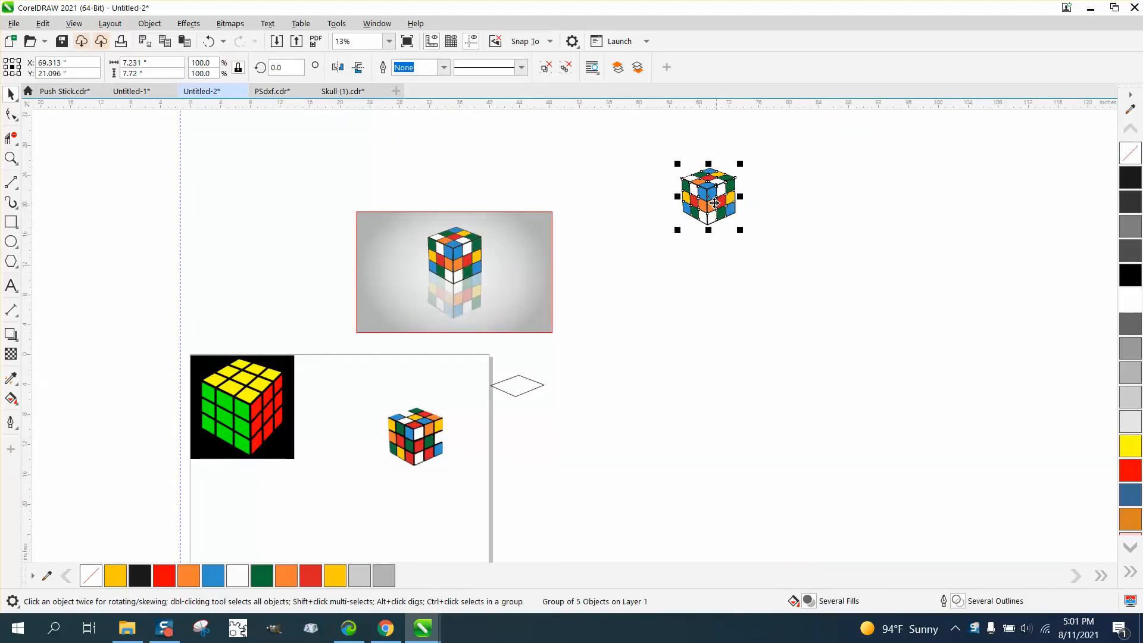
left_click_drag(710, 203, 714, 279)
left_click(357, 67)
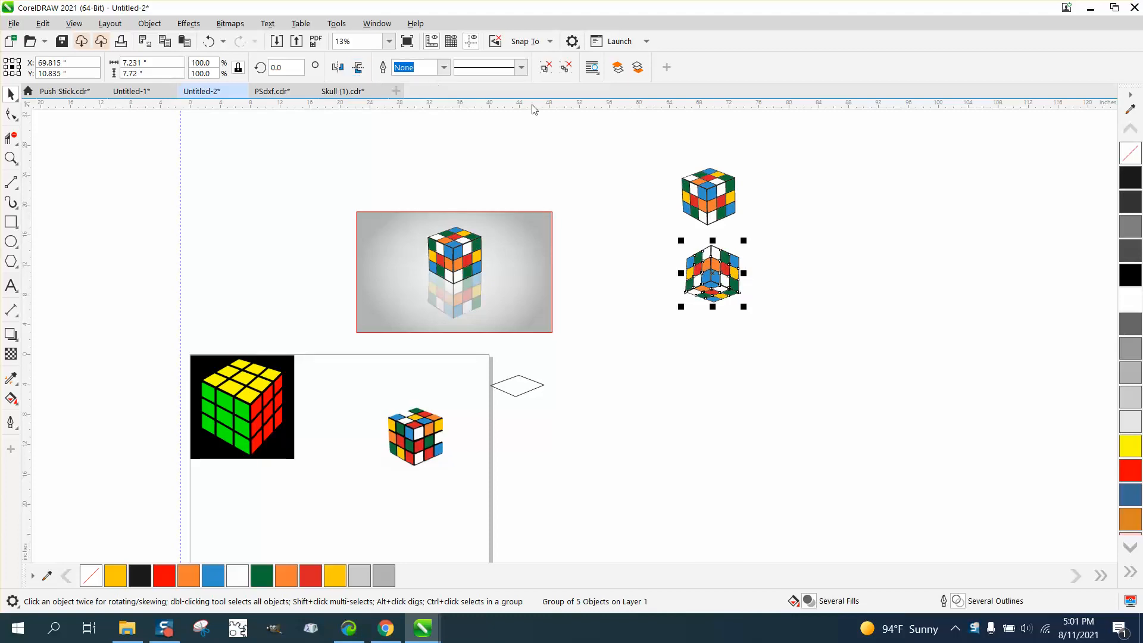
Duplicate the mirrored cube and place the two copies apart, side by side below the original cube.
left_click(10, 158)
left_click_drag(837, 382, 837, 382)
scroll(655, 308, "down", 2)
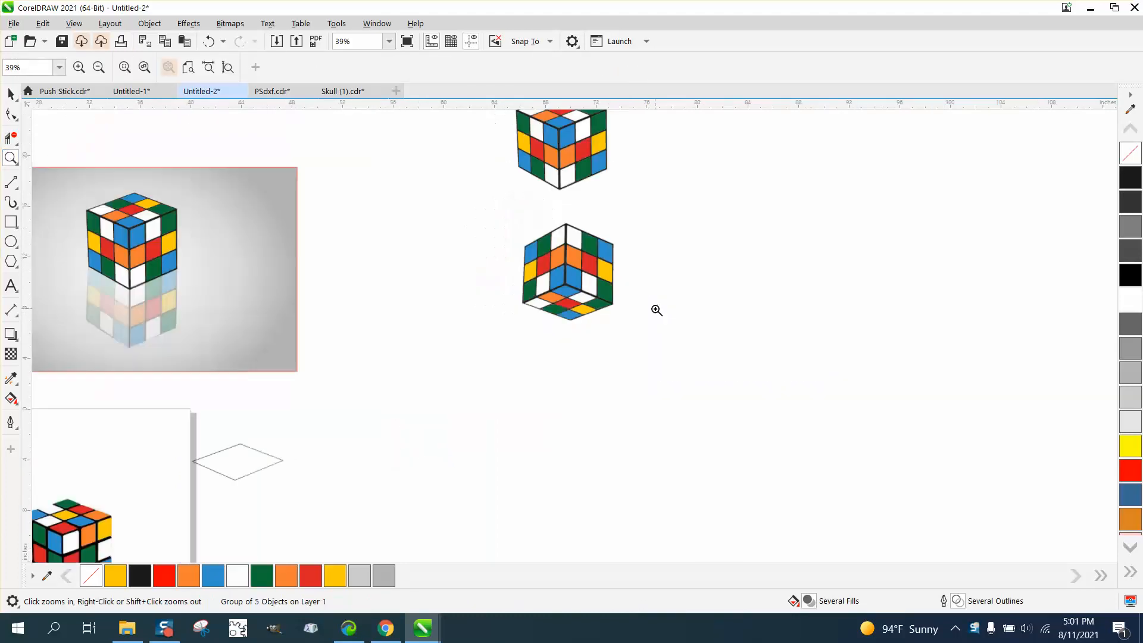
scroll(577, 245, "up", 6)
scroll(575, 250, "down", 4)
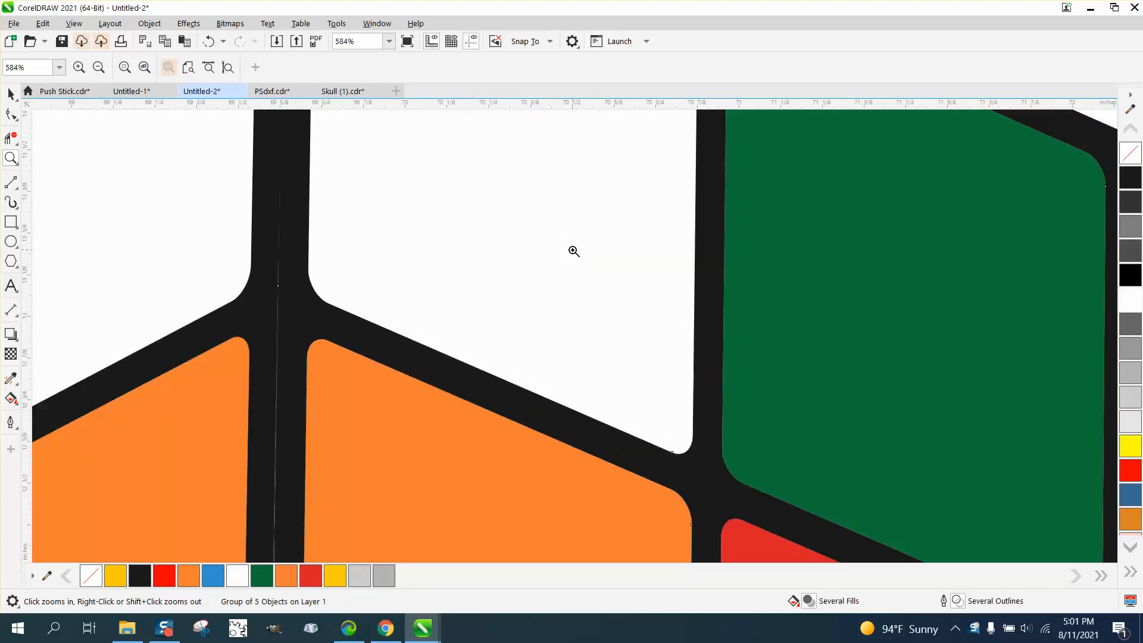
scroll(457, 254, "down", 4)
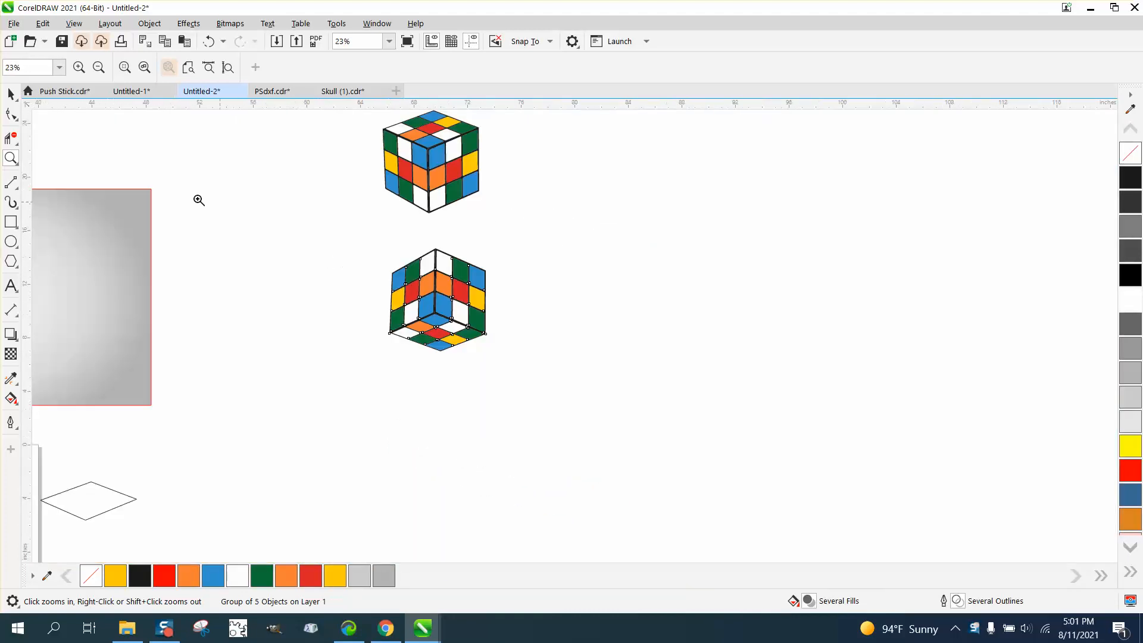
left_click(11, 94)
left_click_drag(436, 290, 431, 265)
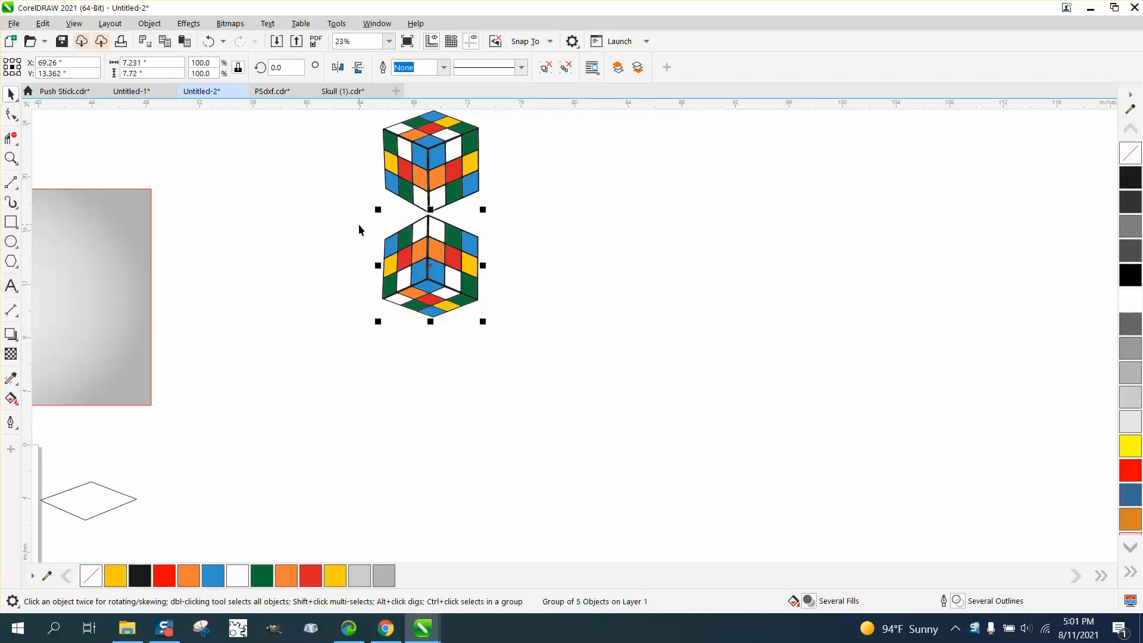
left_click_drag(424, 265, 364, 269)
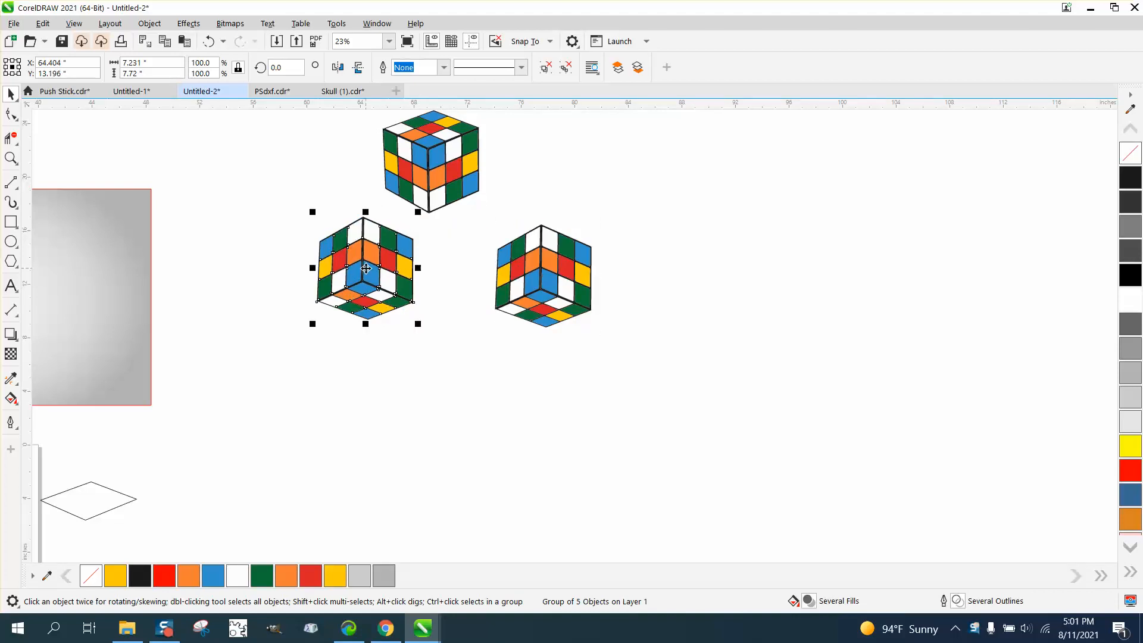
Convert both mirrored cube copies to separate CMYK bitmaps at 300 dpi.
left_click(230, 23)
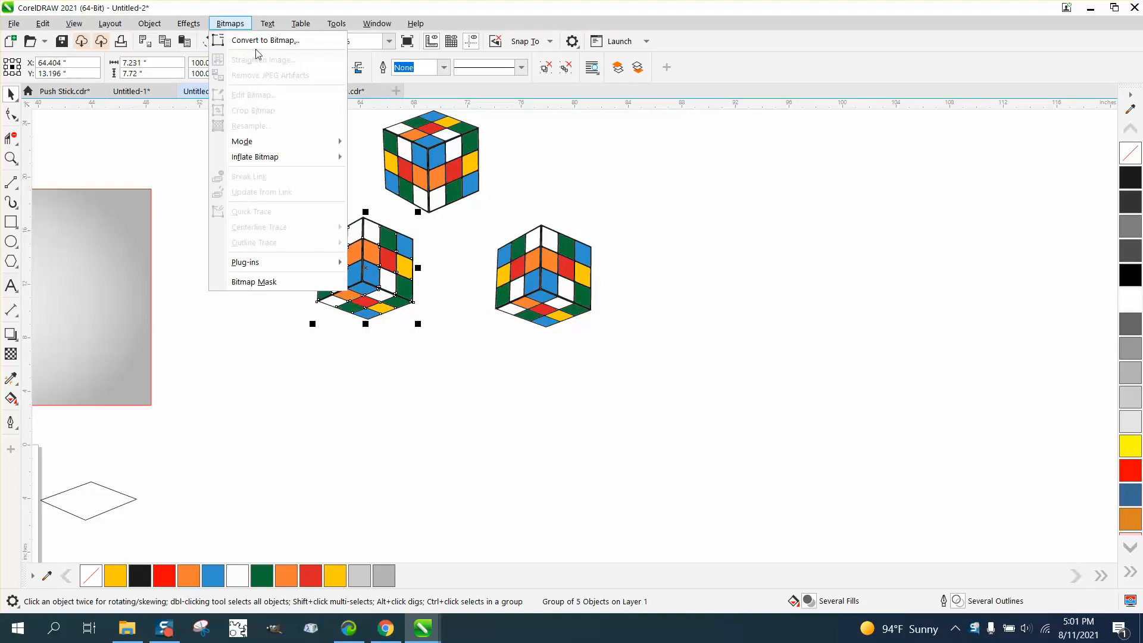
left_click(262, 40)
left_click(588, 385)
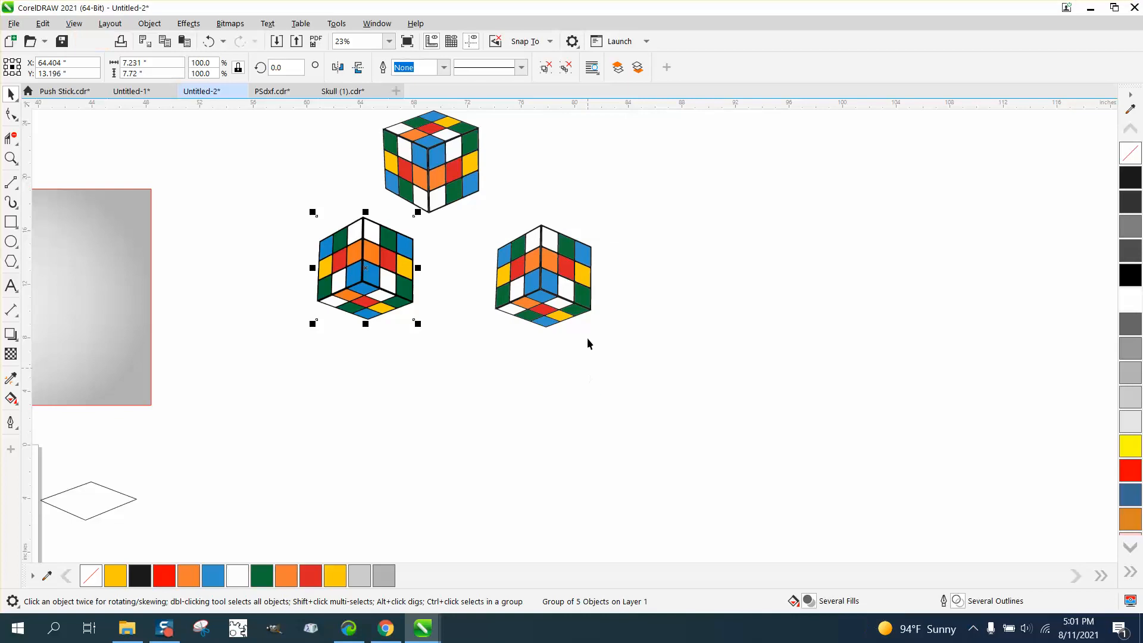
left_click(571, 280)
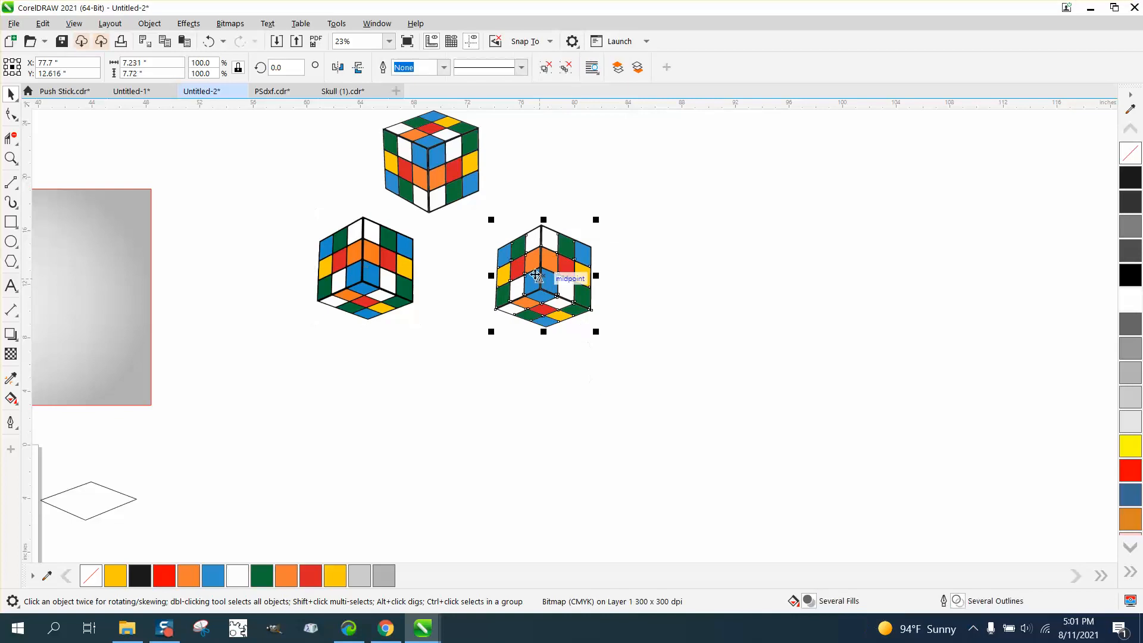
left_click(230, 24)
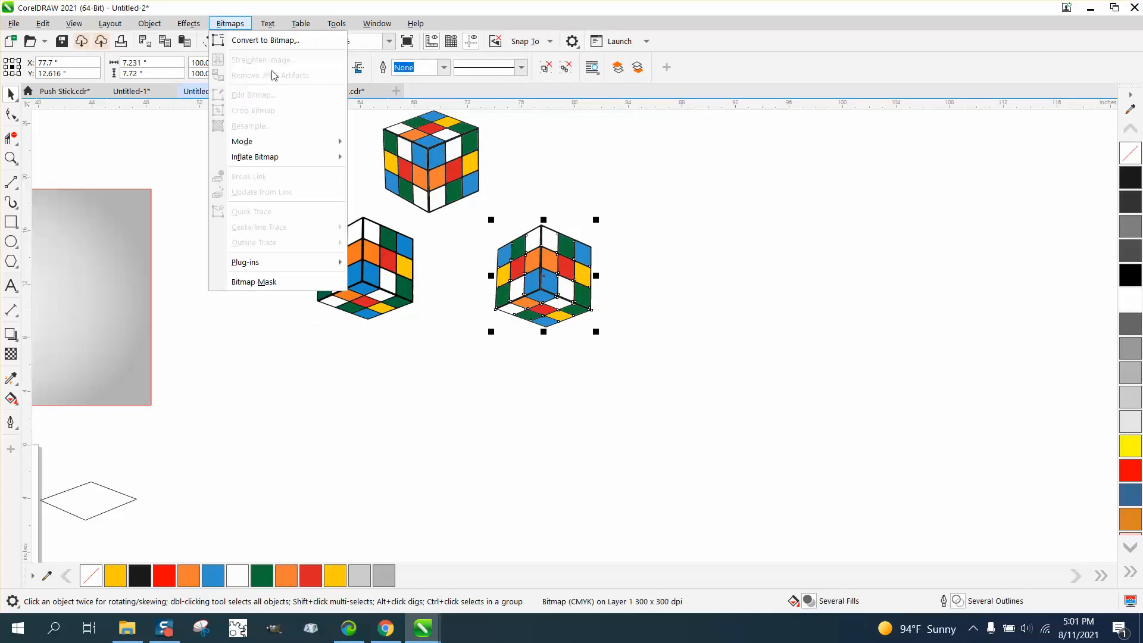
left_click(262, 41)
left_click(581, 390)
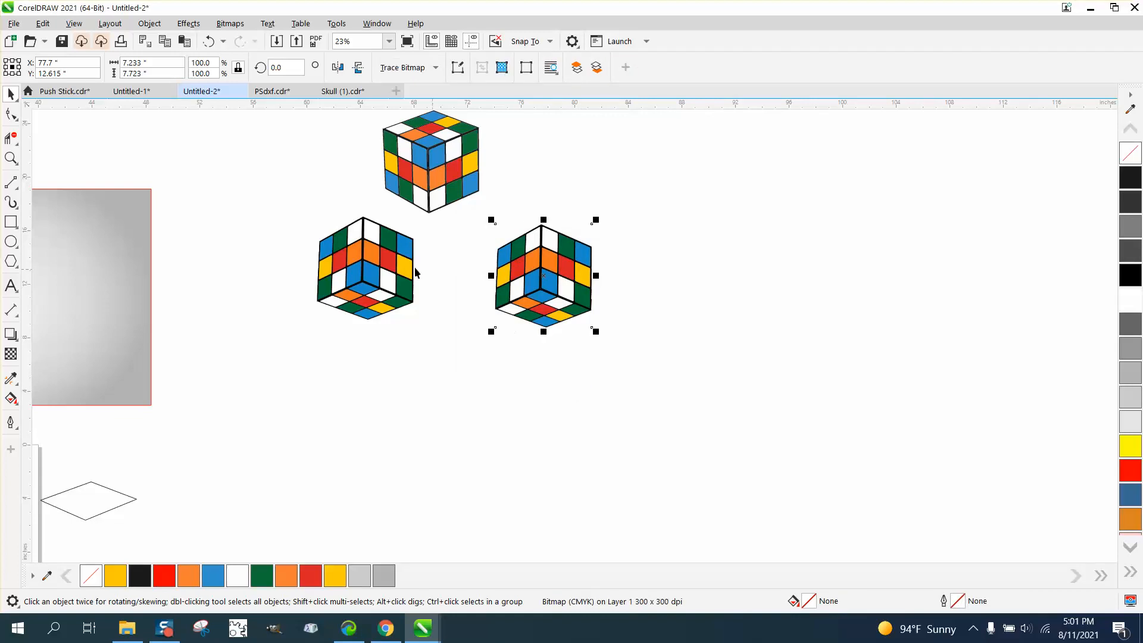
Crop the left bitmap cube with the Shape tool by moving its corner nodes so only the left side face remains.
left_click(15, 124)
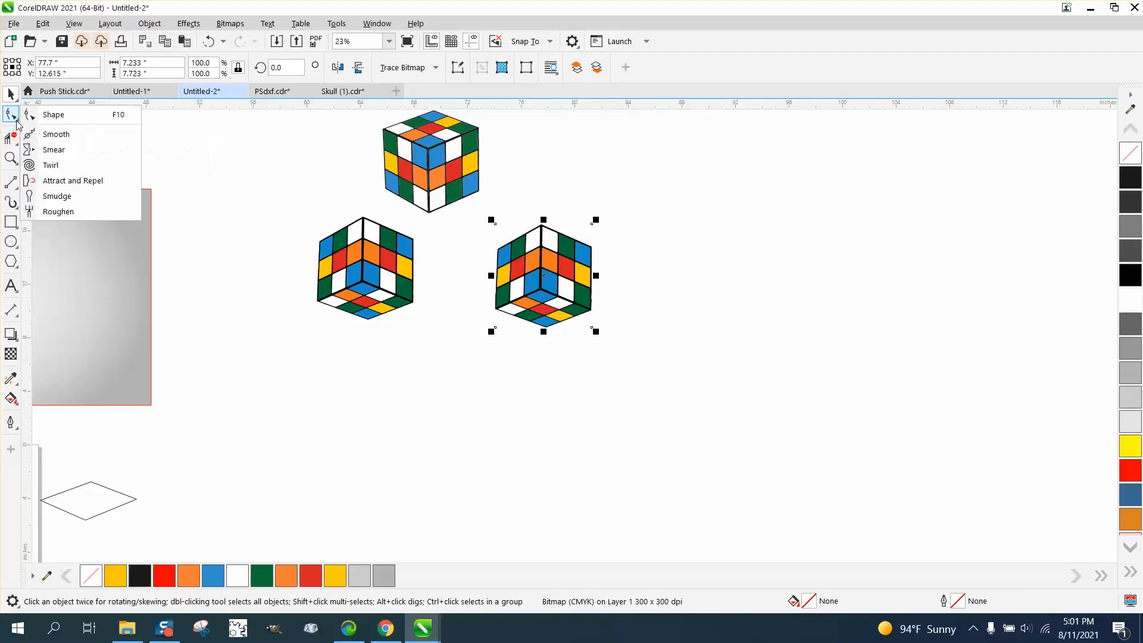
left_click(326, 243)
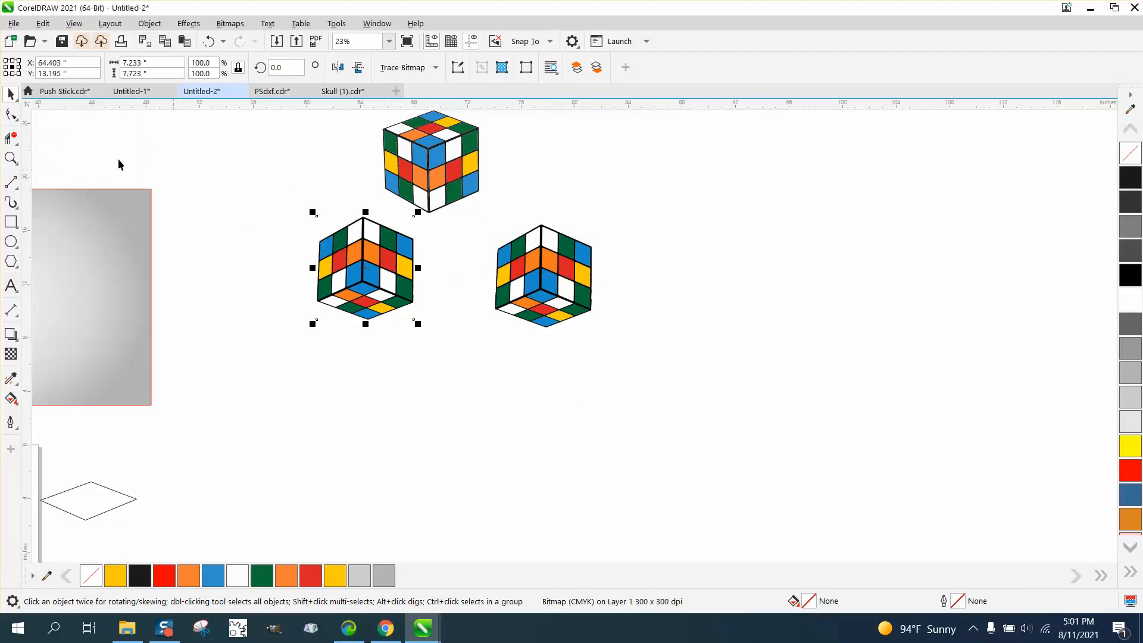
left_click(10, 113)
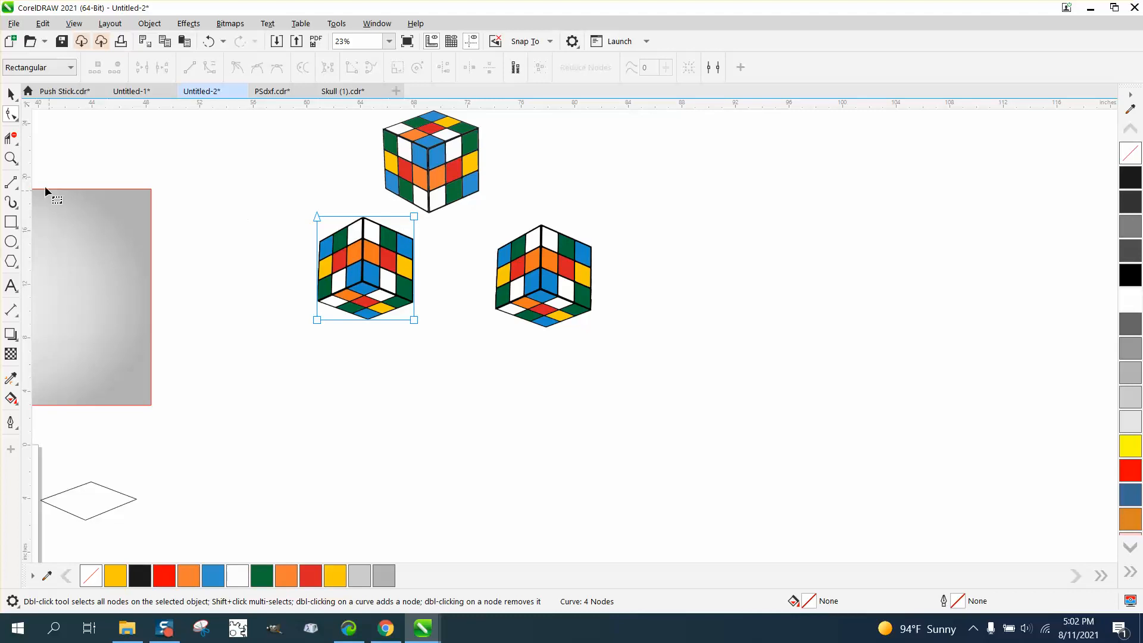
left_click(11, 158)
left_click_drag(576, 389, 575, 388)
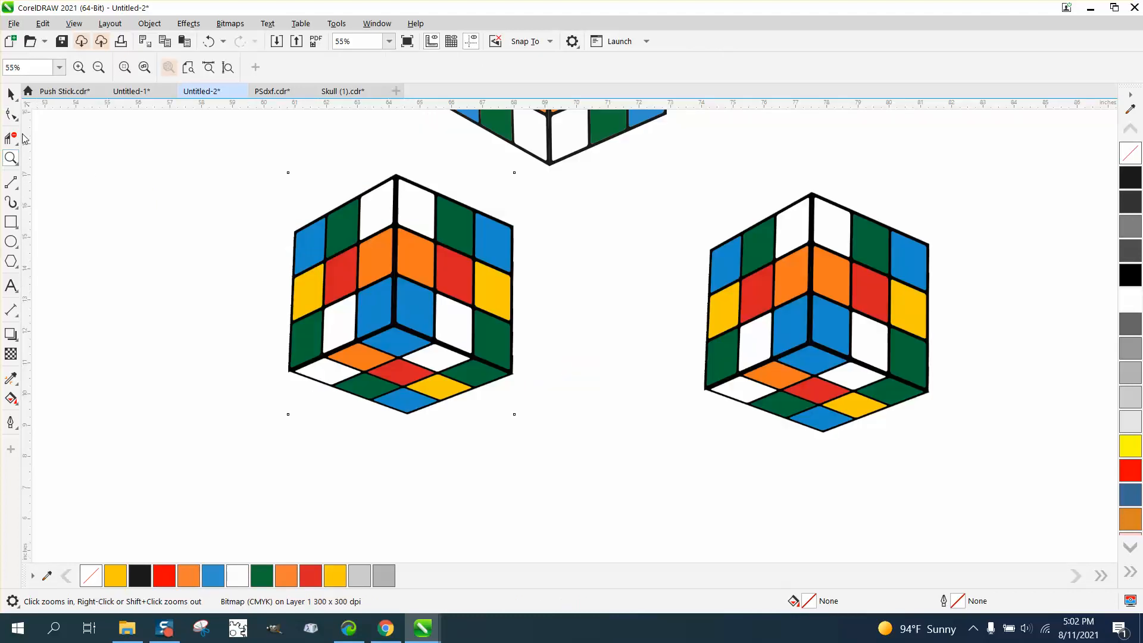
key("F10")
left_click_drag(510, 402, 399, 404)
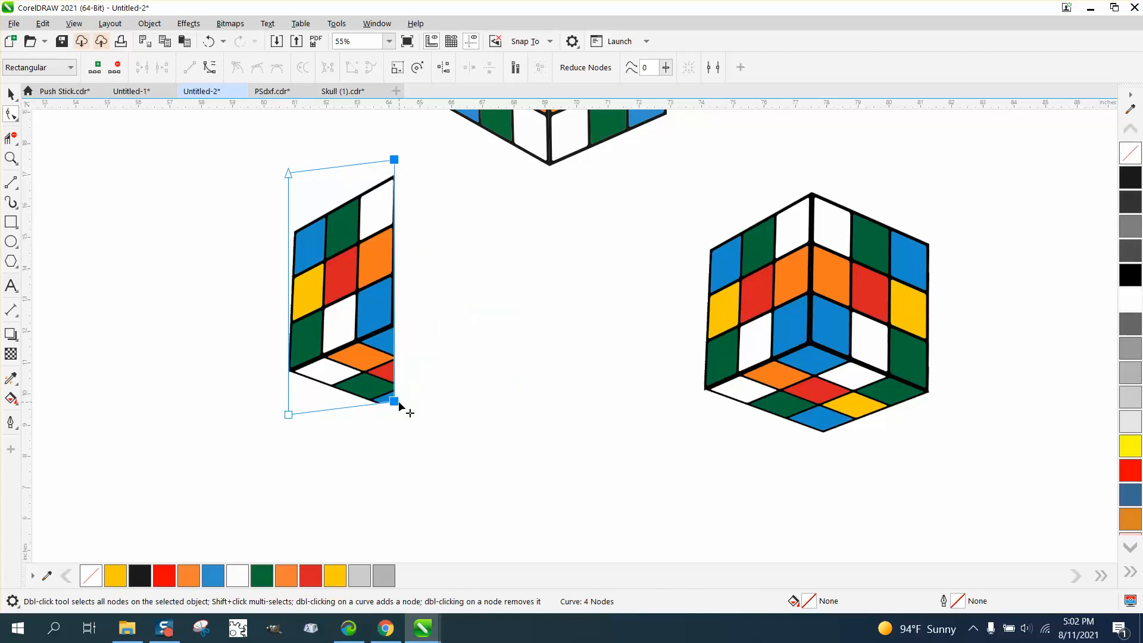
left_click_drag(298, 415, 292, 372)
left_click_drag(396, 404, 398, 330)
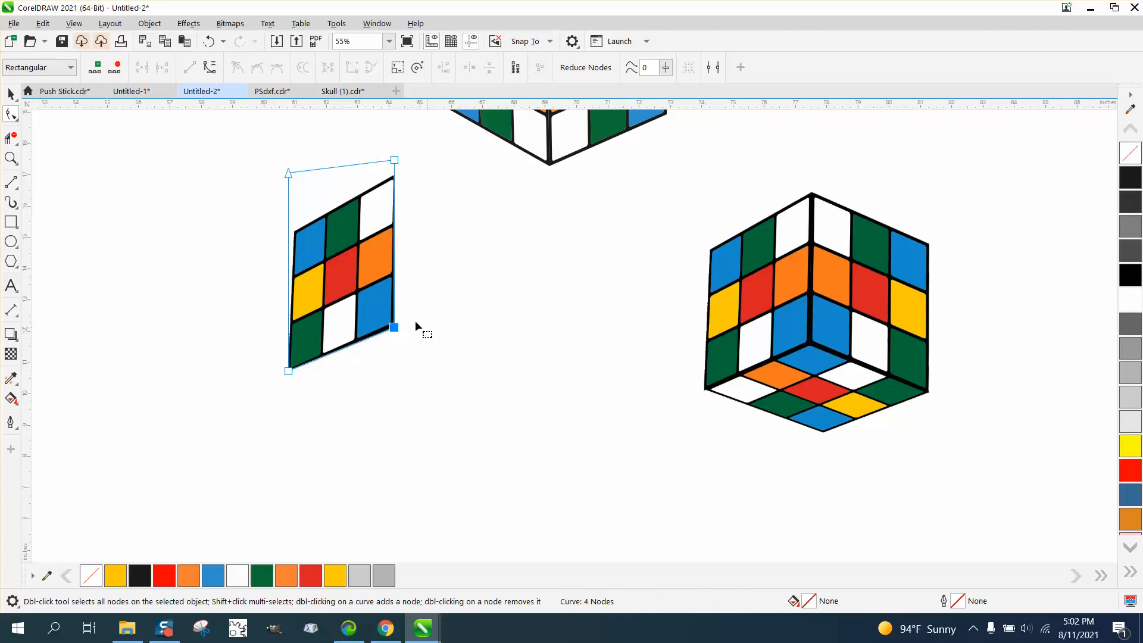
left_click(10, 93)
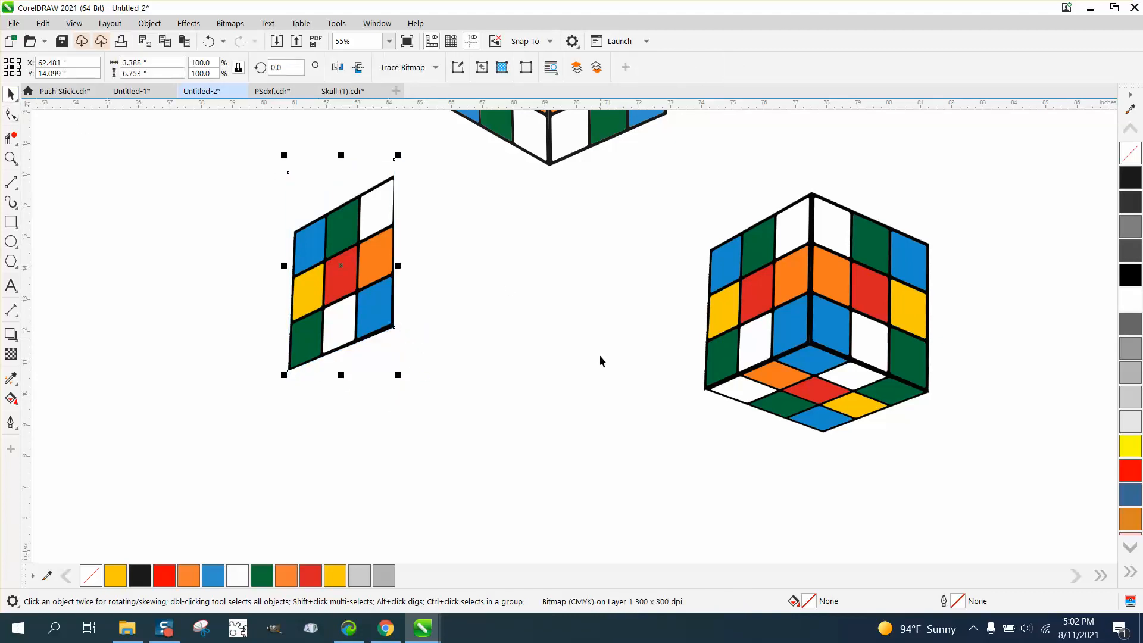
Move the other bitmap cube closer and crop it with the Shape tool so only its right side face remains.
left_click(812, 326)
left_click_drag(824, 324, 692, 326)
scroll(647, 303, "down", 1)
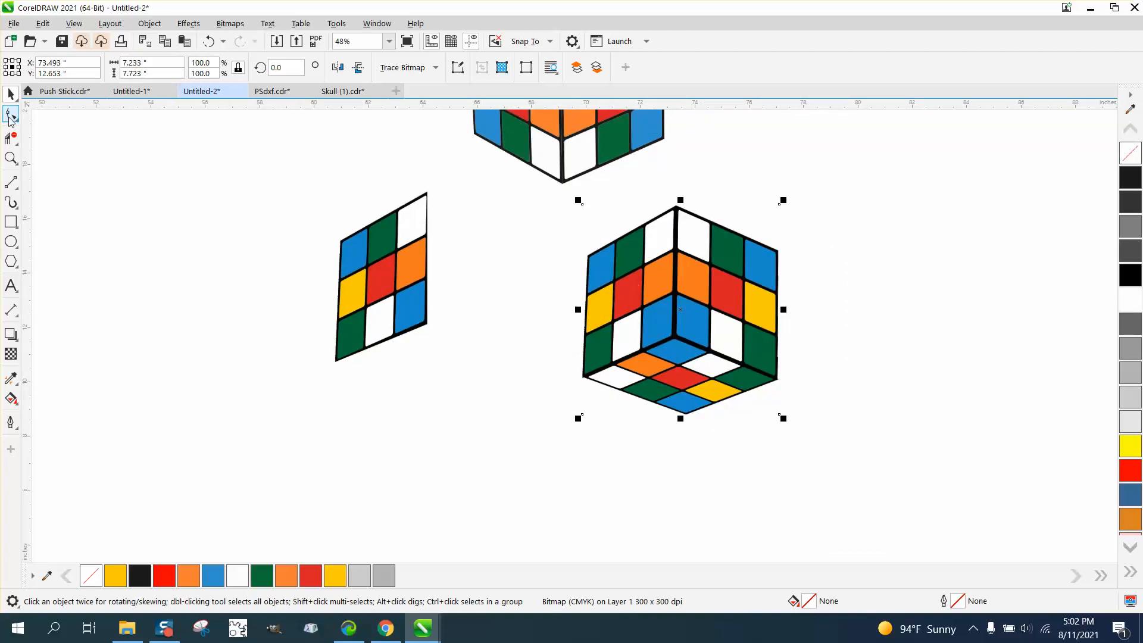
left_click(11, 117)
left_click_drag(582, 203, 675, 405)
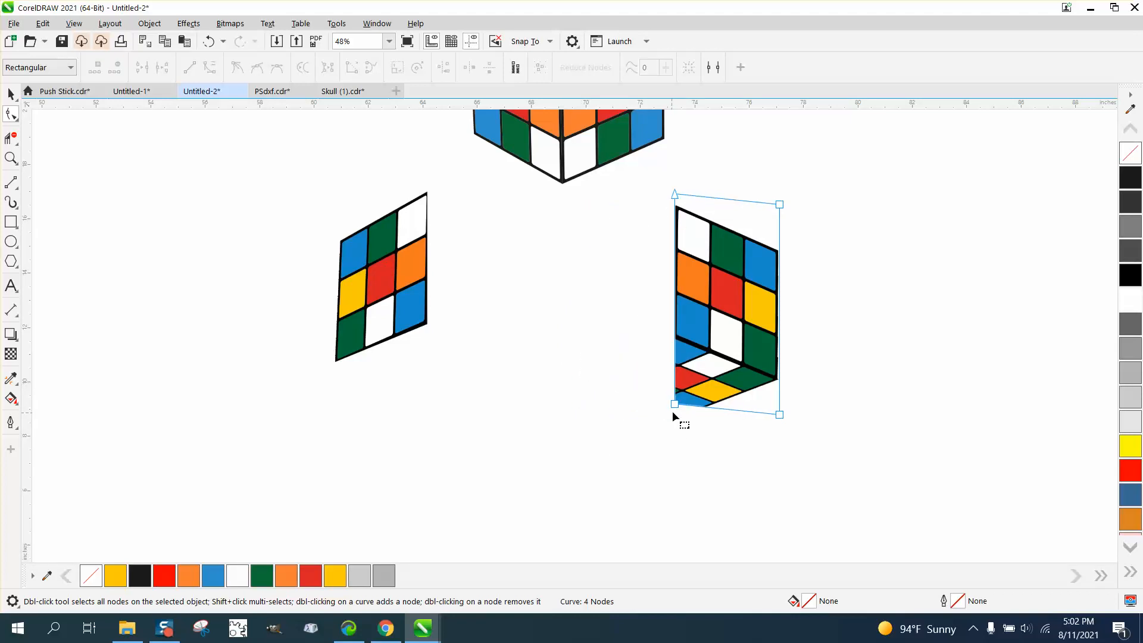
left_click_drag(675, 404, 678, 342)
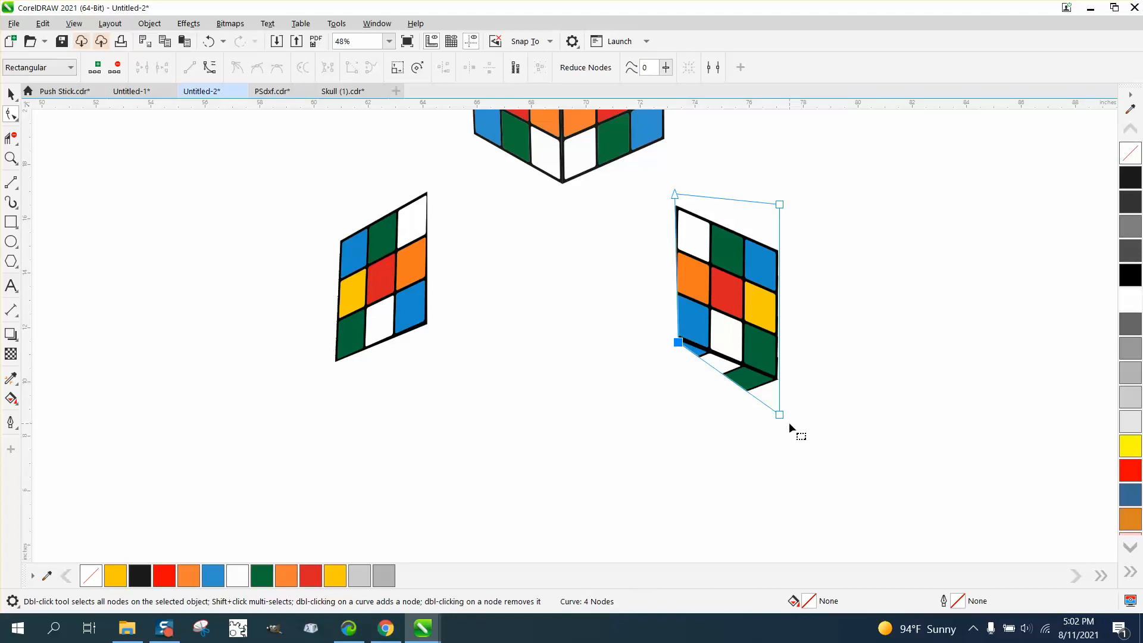
left_click_drag(788, 423, 784, 387)
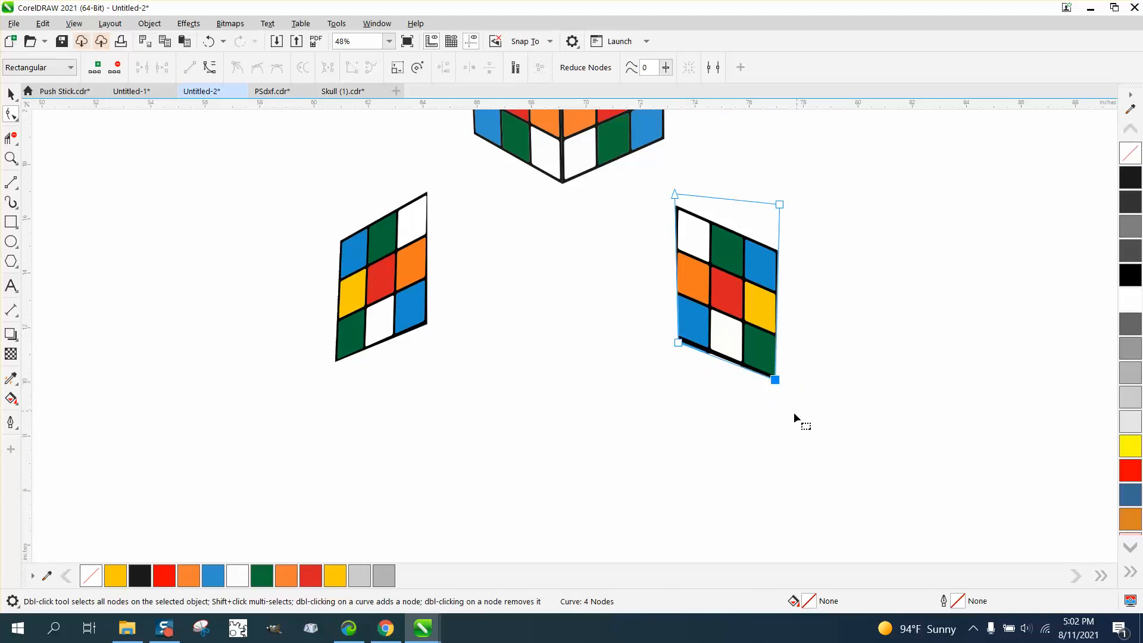
left_click(678, 343)
scroll(524, 390, "down", 1)
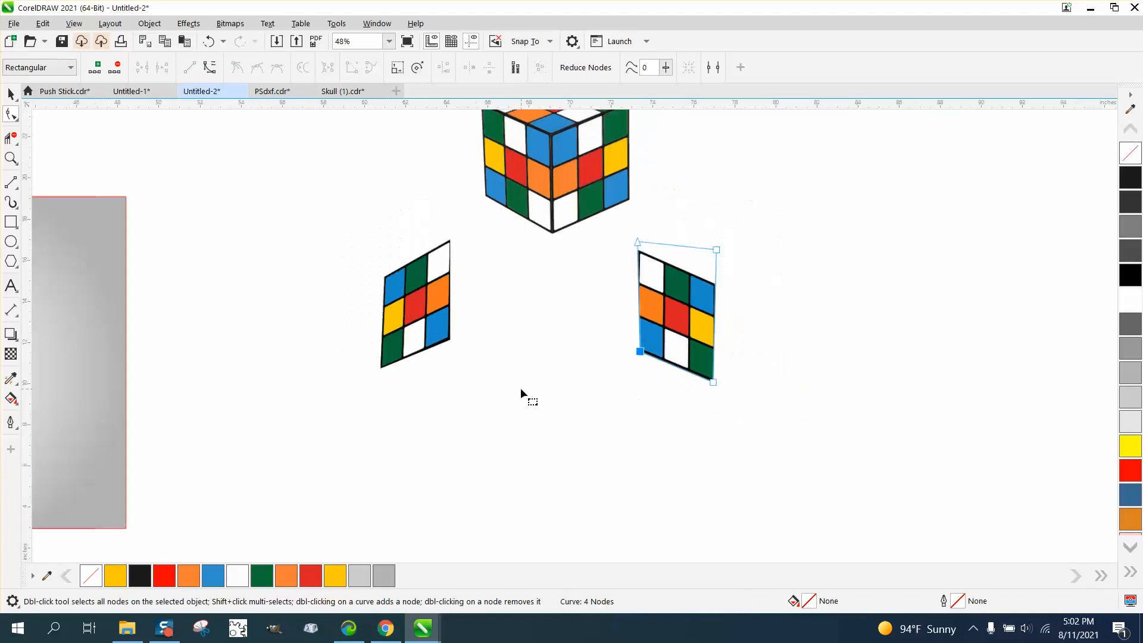
left_click(11, 94)
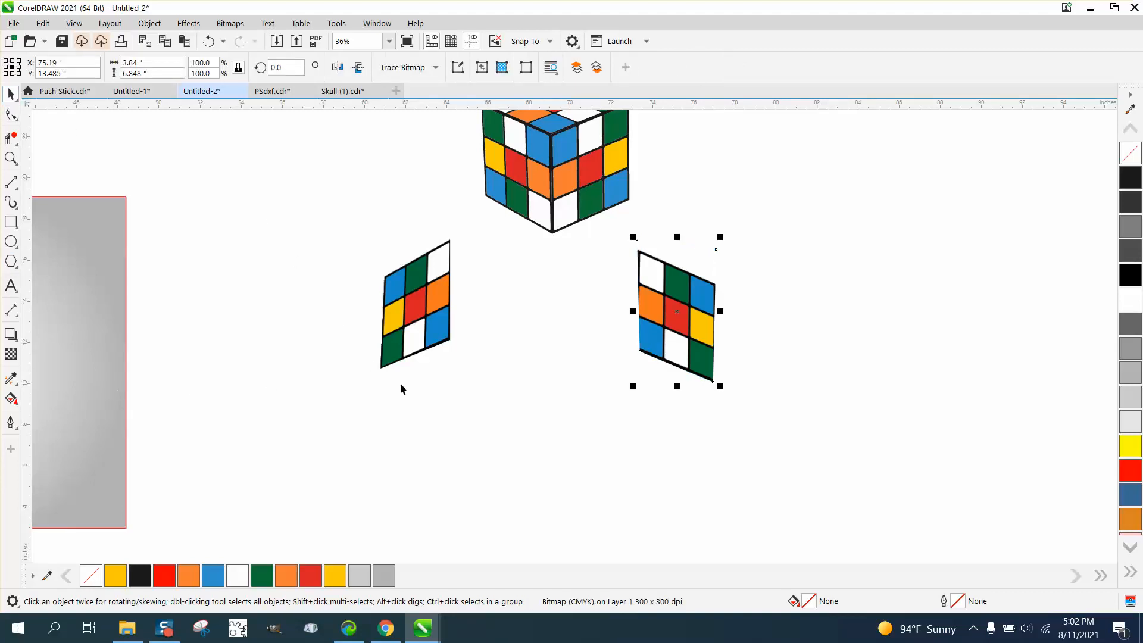
Move the lower-left corner node of the cropped right face slightly outward to restore its black border.
left_click(11, 158)
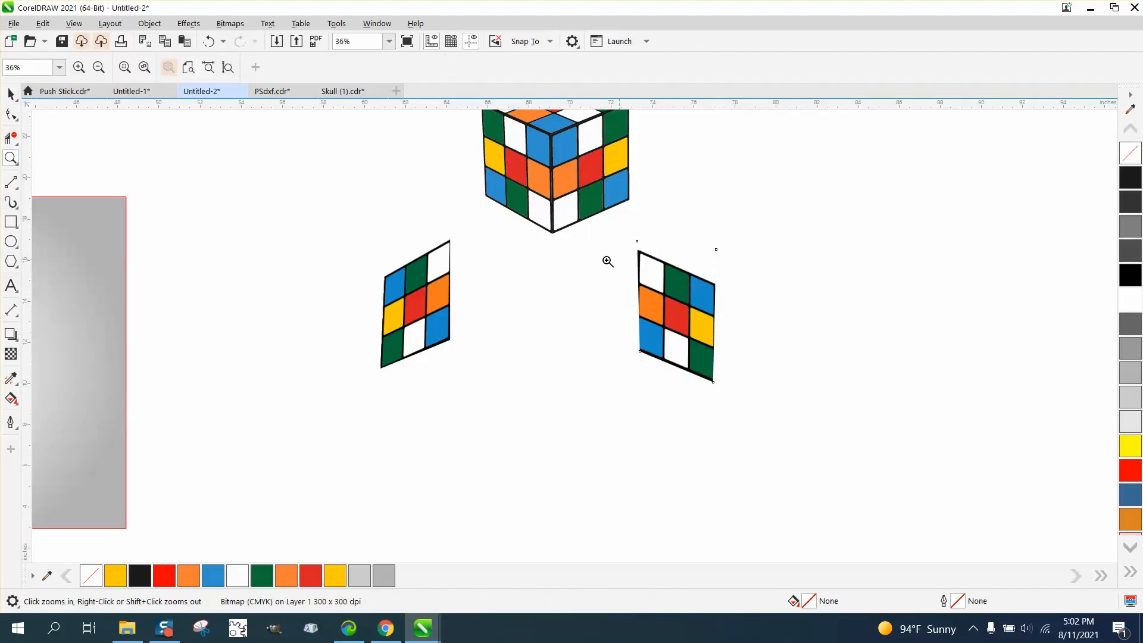
left_click_drag(802, 408, 803, 409)
left_click(11, 113)
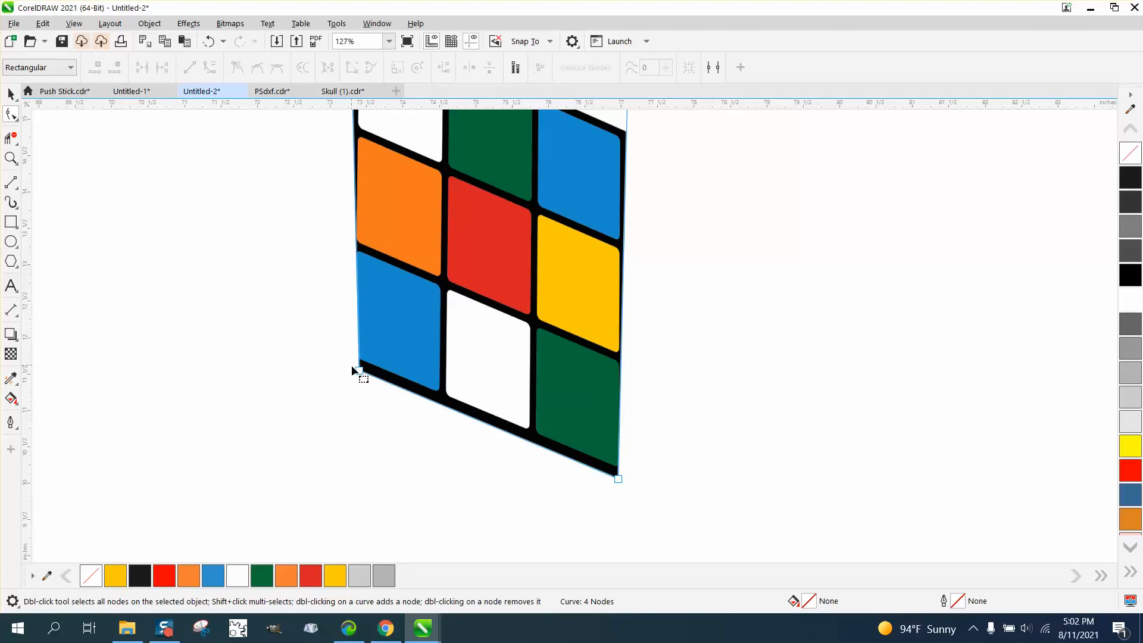
left_click_drag(360, 370, 352, 367)
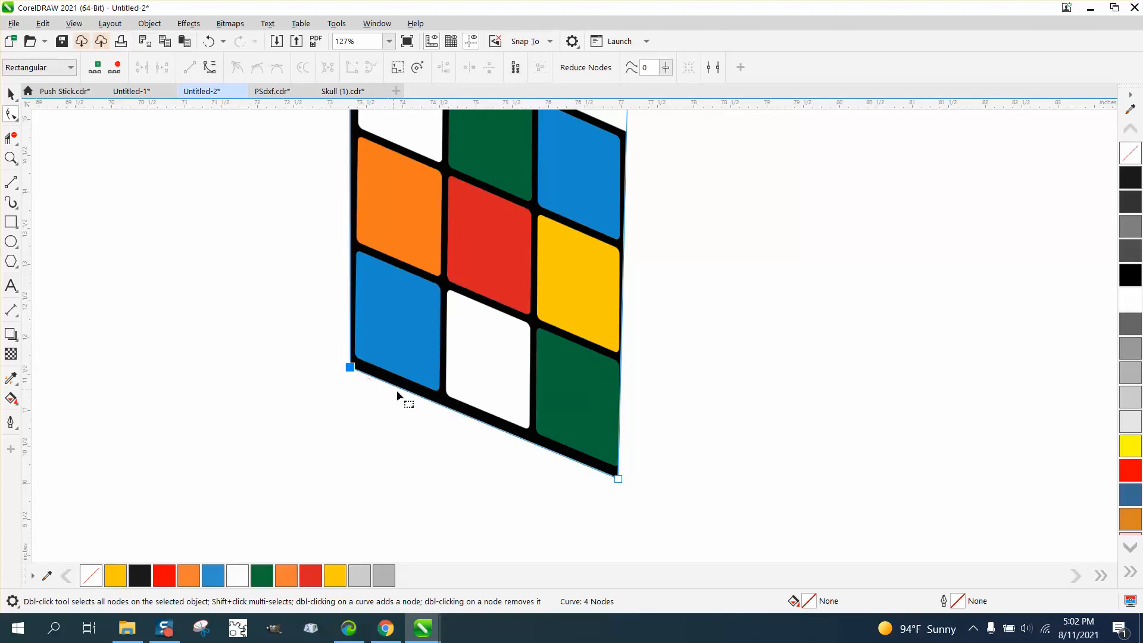
key("F3")
scroll(326, 378, "down", 1)
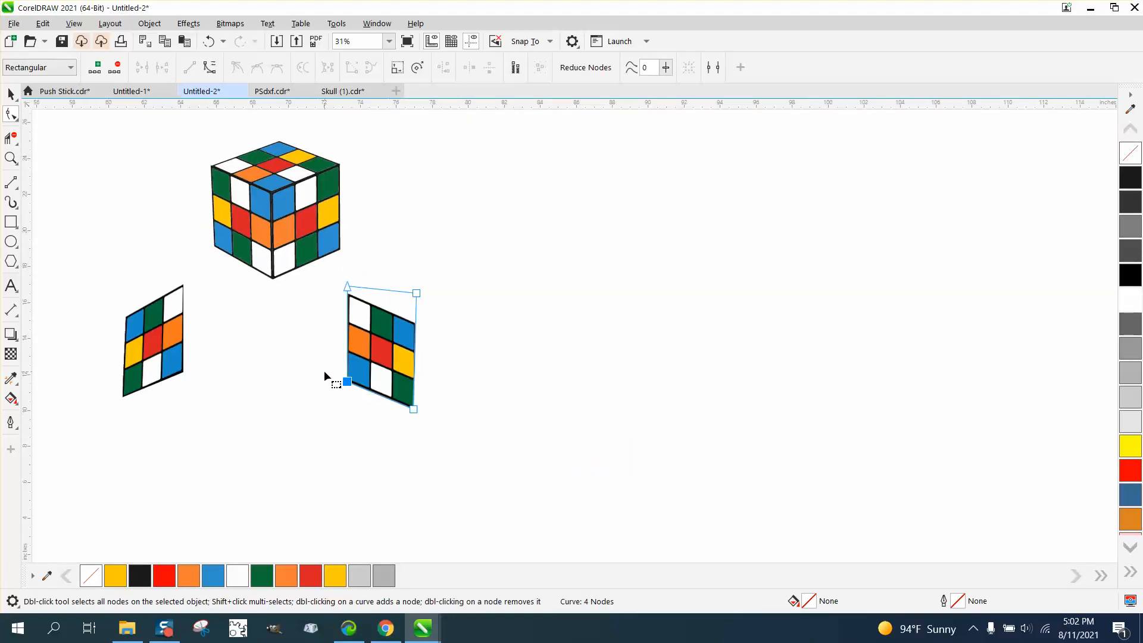
left_click(12, 95)
Apply a linear fountain transparency to the right face, fading it downward, with the gradient's start above the face.
left_click(11, 353)
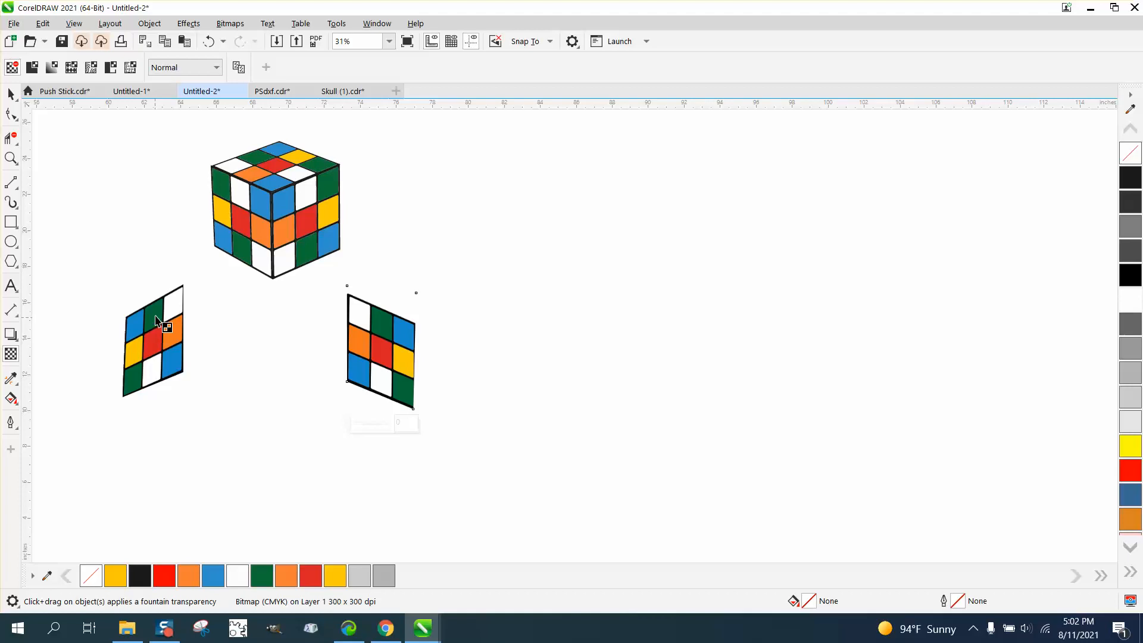
left_click_drag(158, 313, 151, 396)
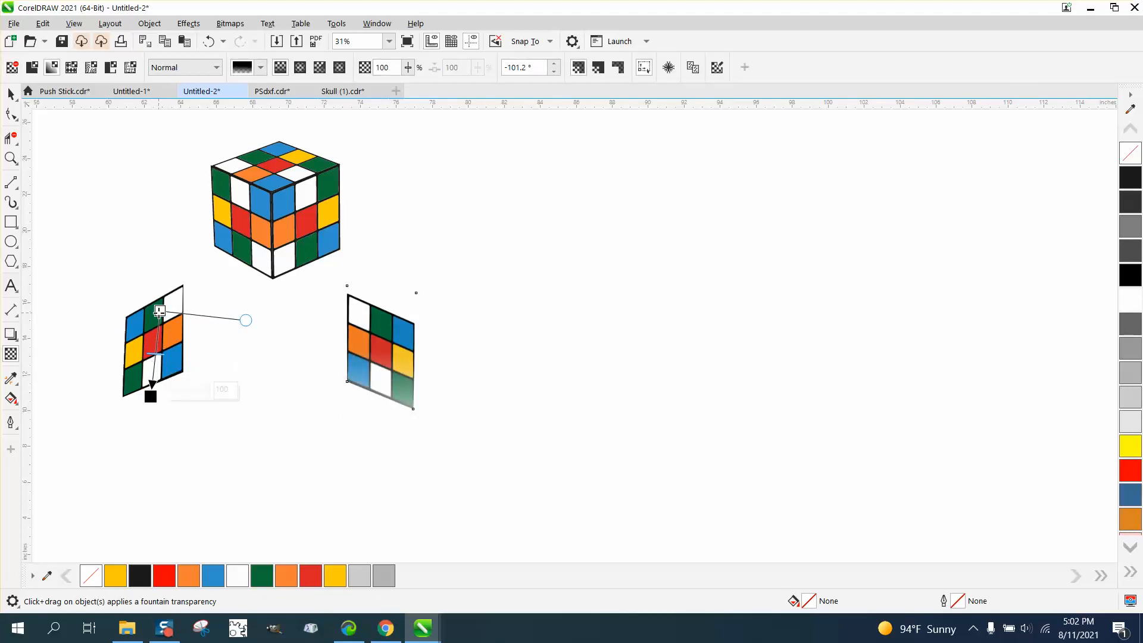
left_click_drag(159, 310, 153, 279)
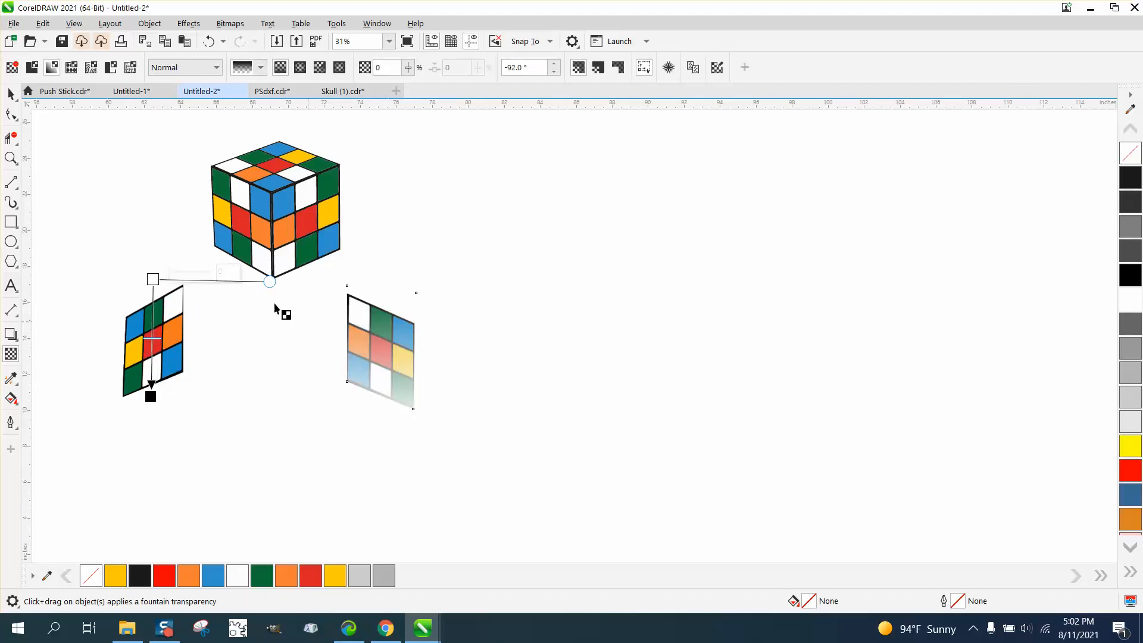
left_click(10, 93)
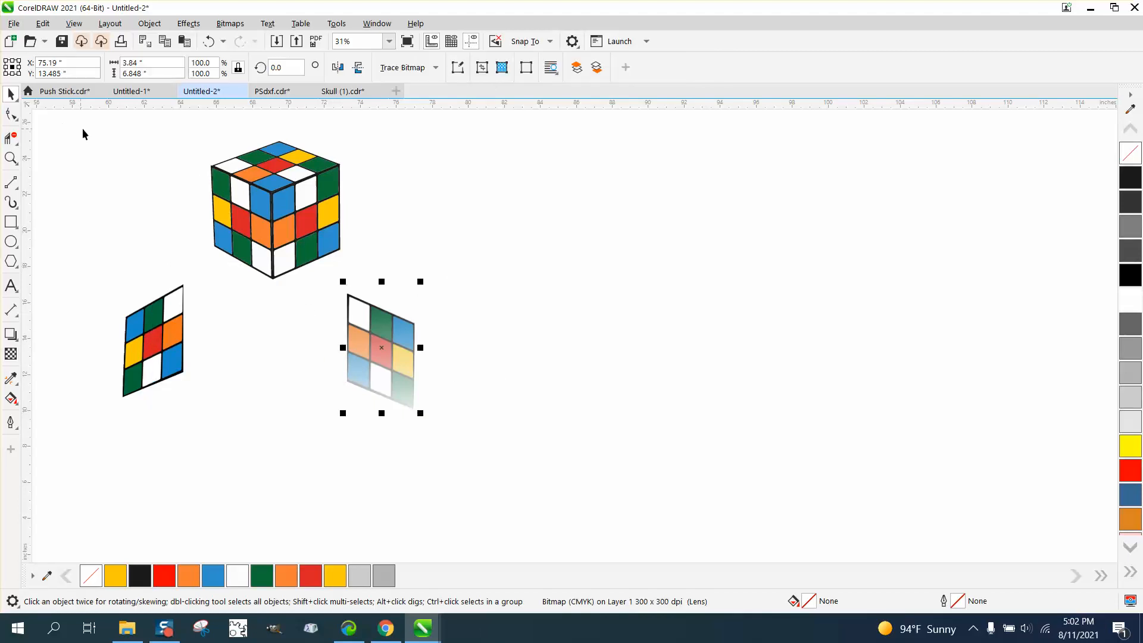
left_click(269, 290)
left_click(370, 374)
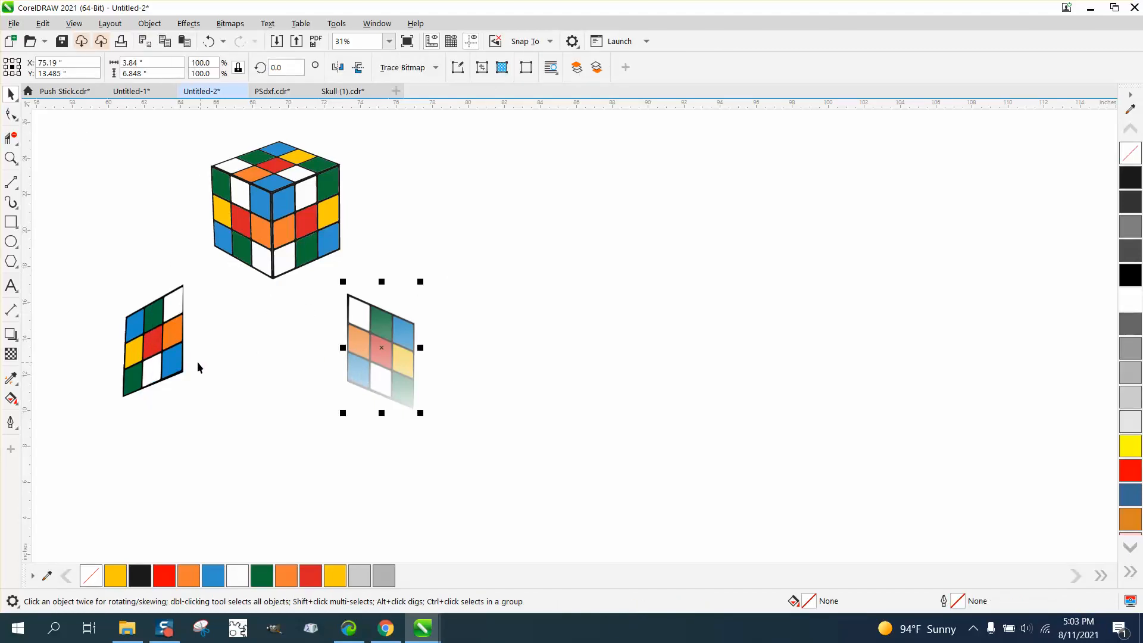
Apply a linear fountain transparency to the left face, fading it downward, with the gradient's start raised to the face's top edge.
left_click(170, 348)
left_click(10, 354)
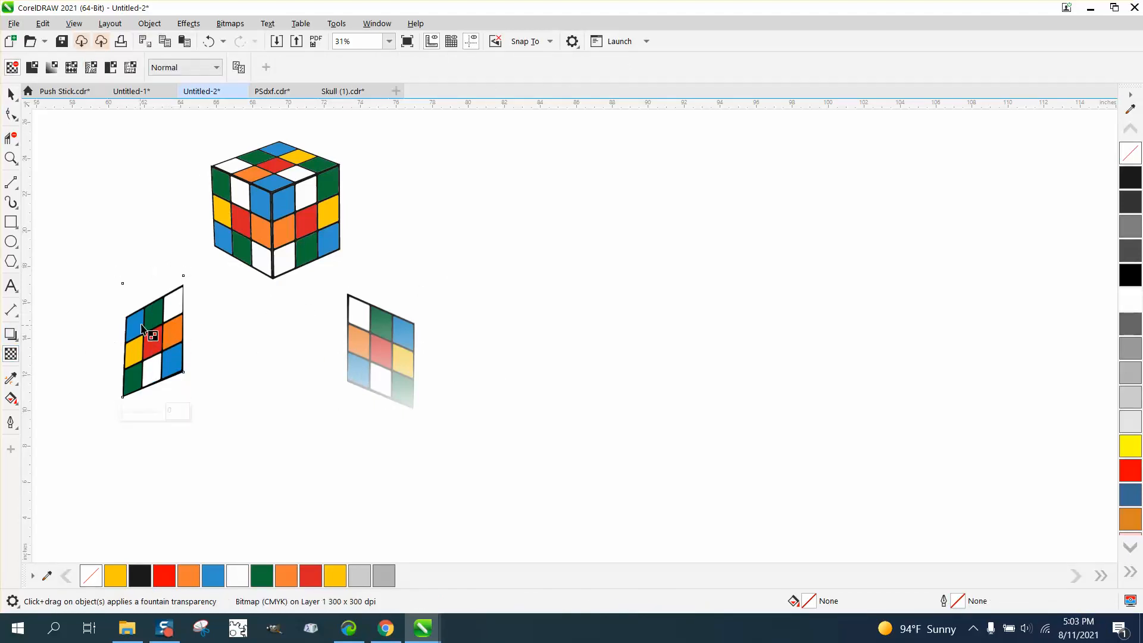
left_click_drag(153, 318, 153, 397)
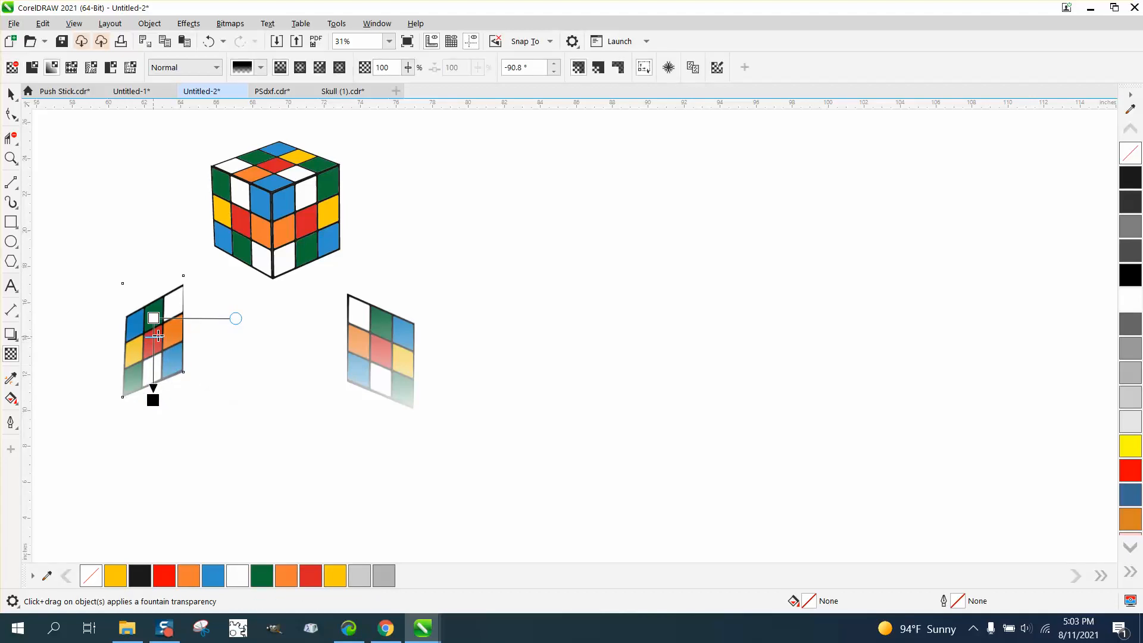
left_click_drag(153, 319, 154, 301)
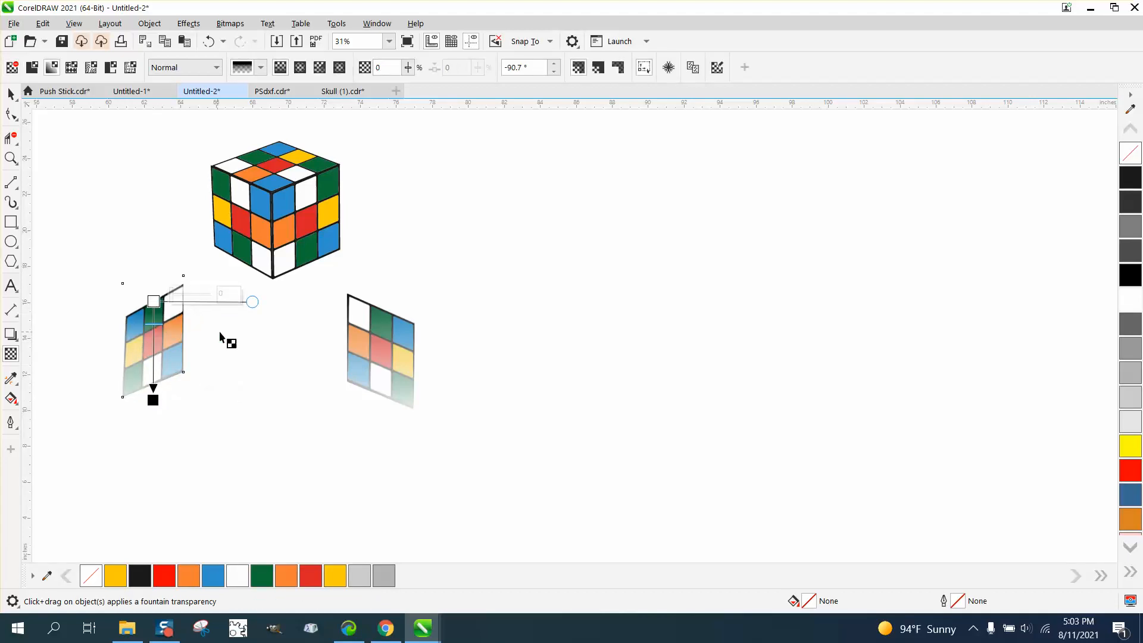
left_click(10, 95)
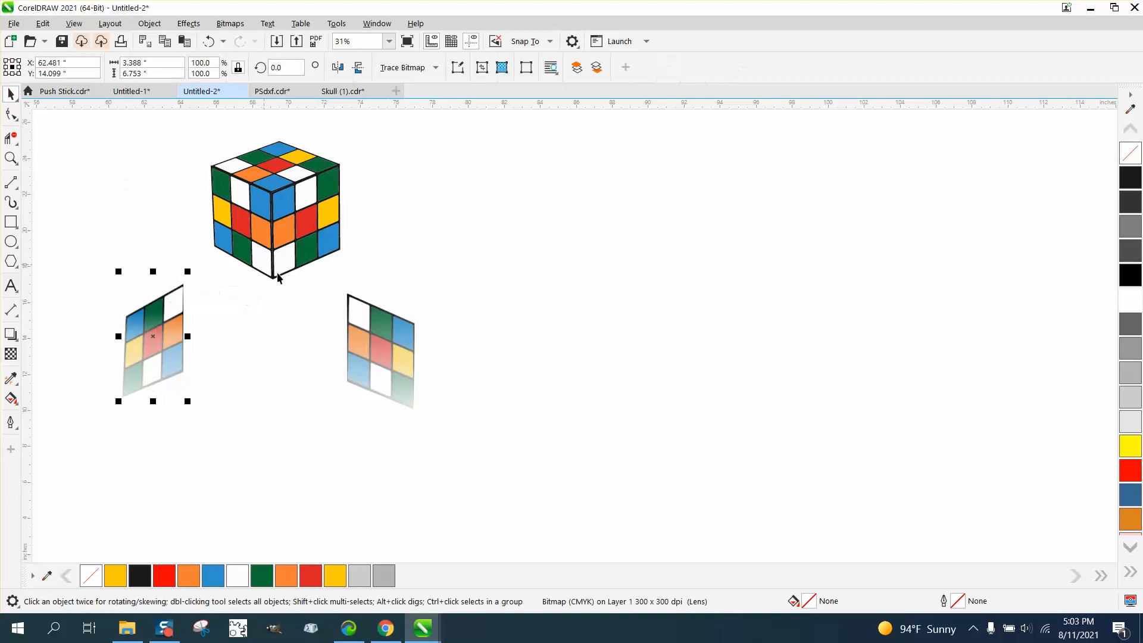
left_click(386, 363)
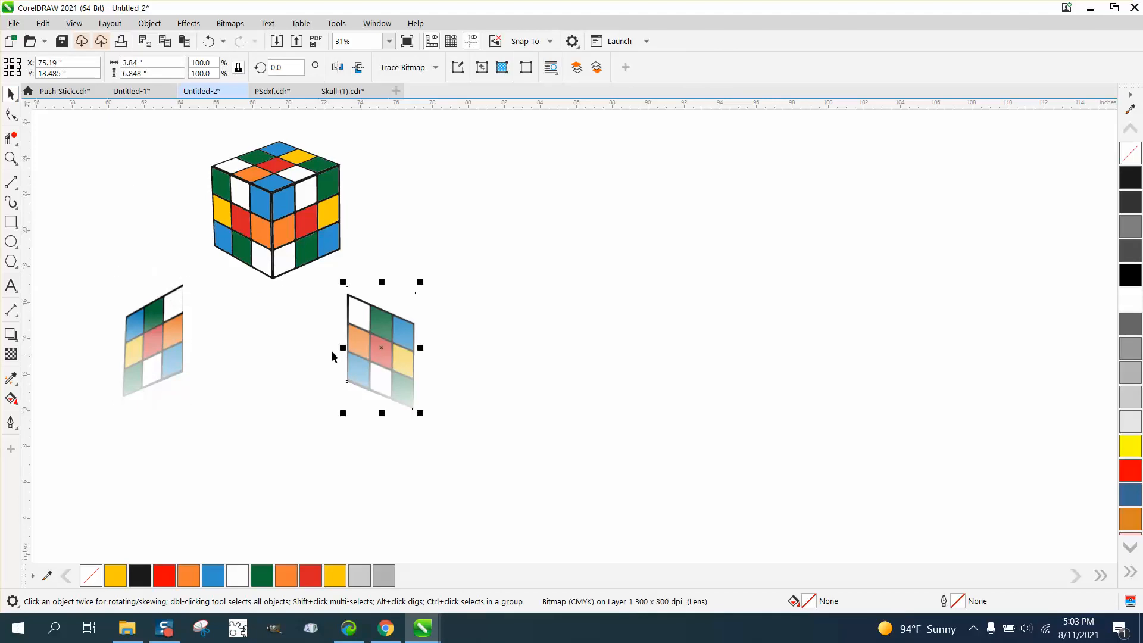
left_click(11, 354)
left_click_drag(363, 363, 385, 363)
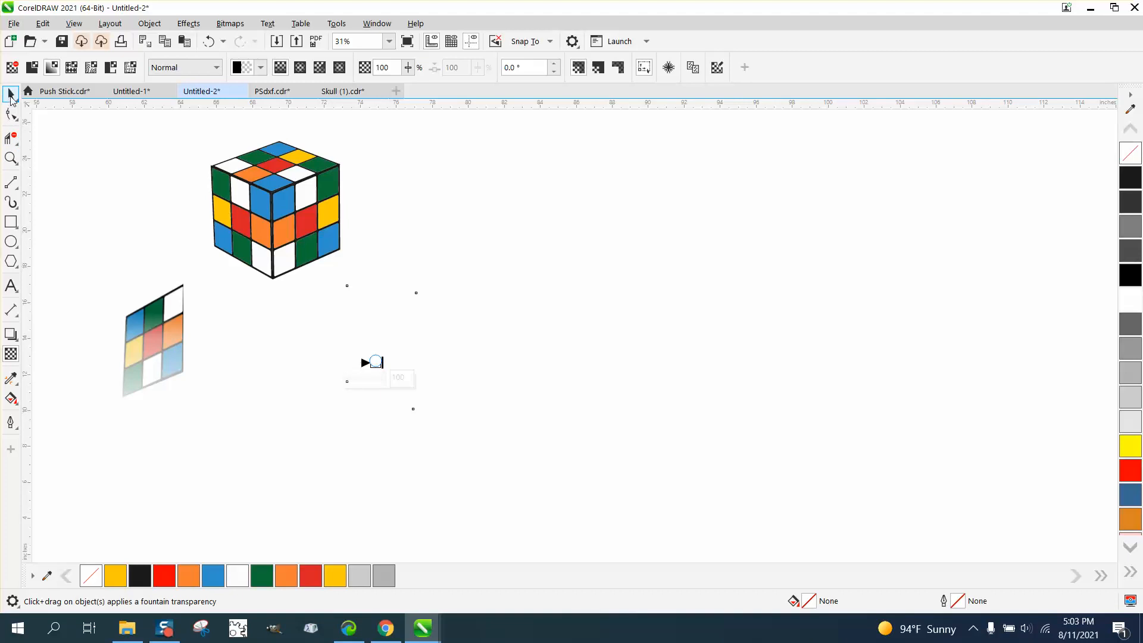
left_click(11, 94)
left_click(515, 338)
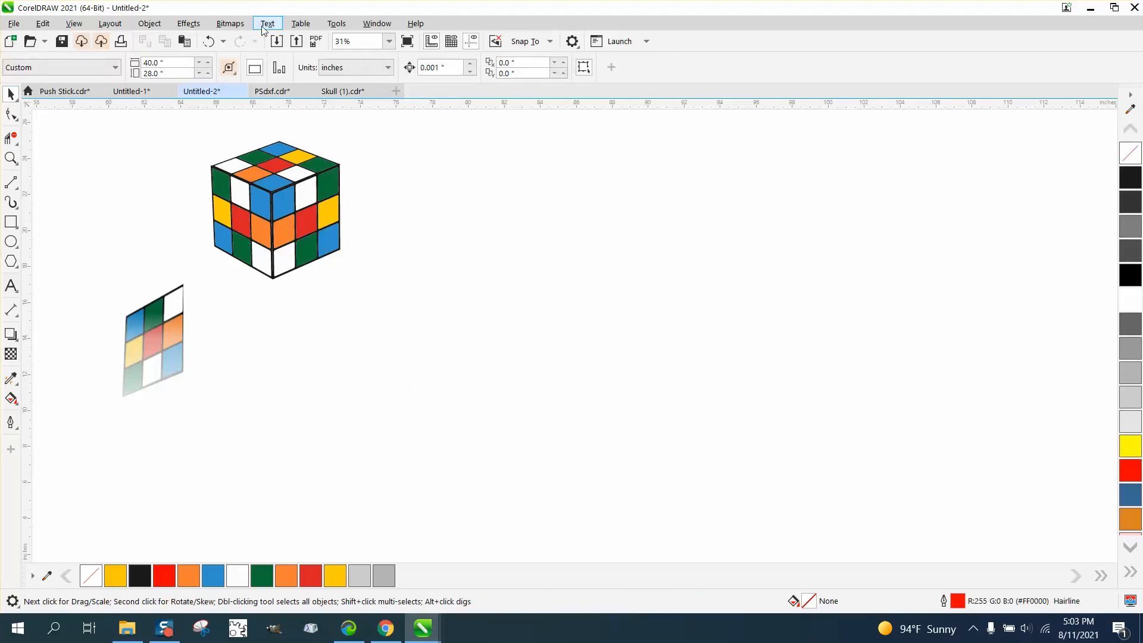
left_click(209, 41)
left_click(473, 311)
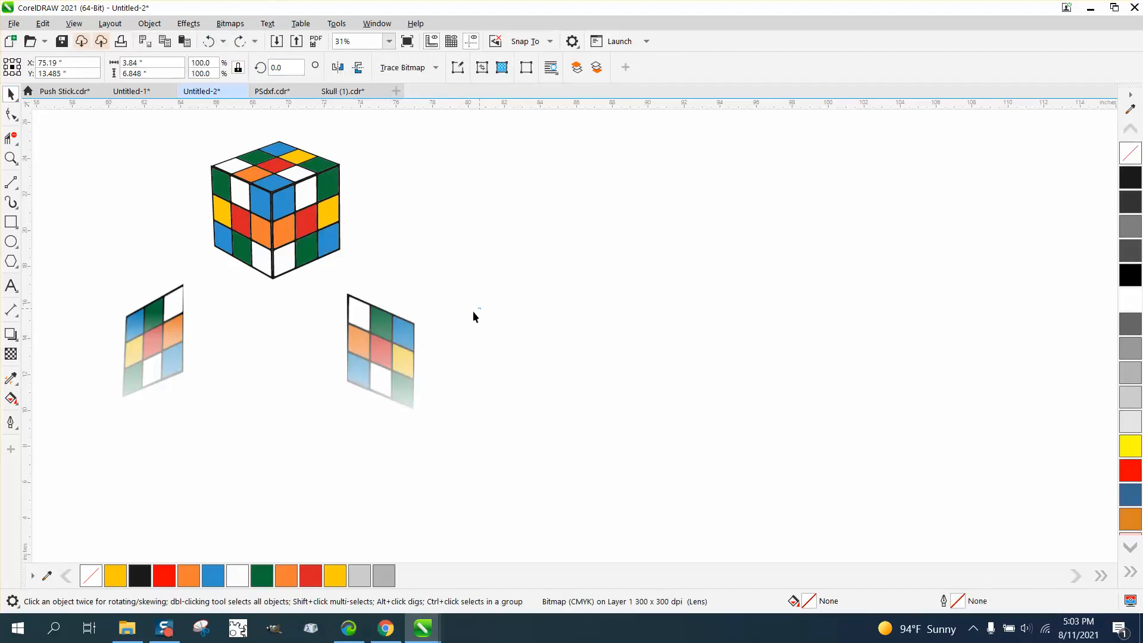
left_click(390, 338)
left_click(11, 354)
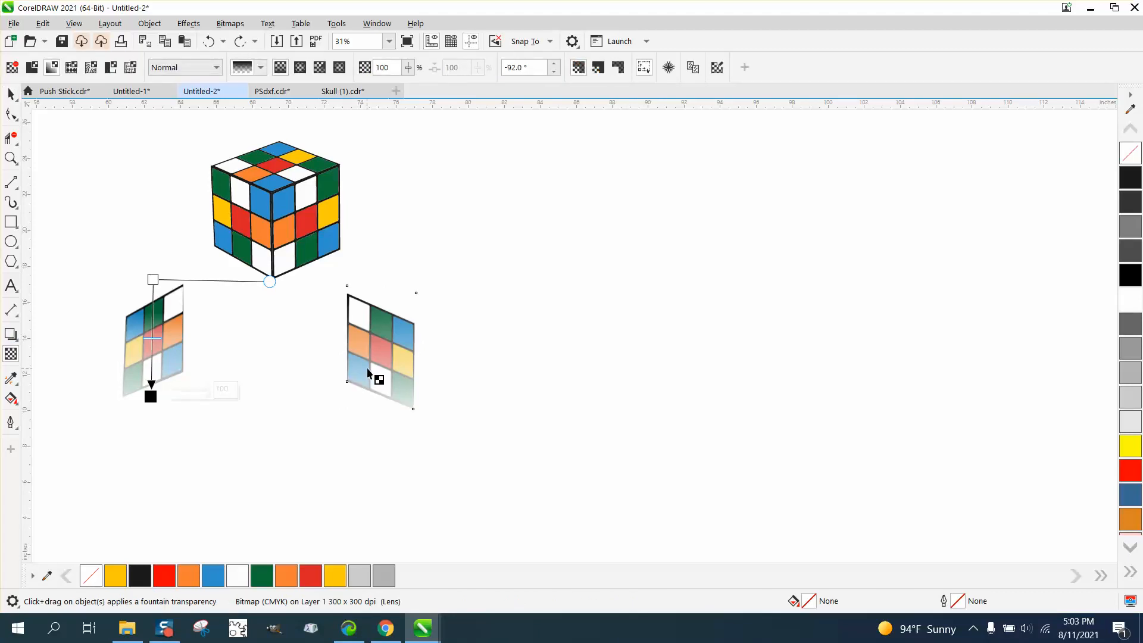
left_click(11, 94)
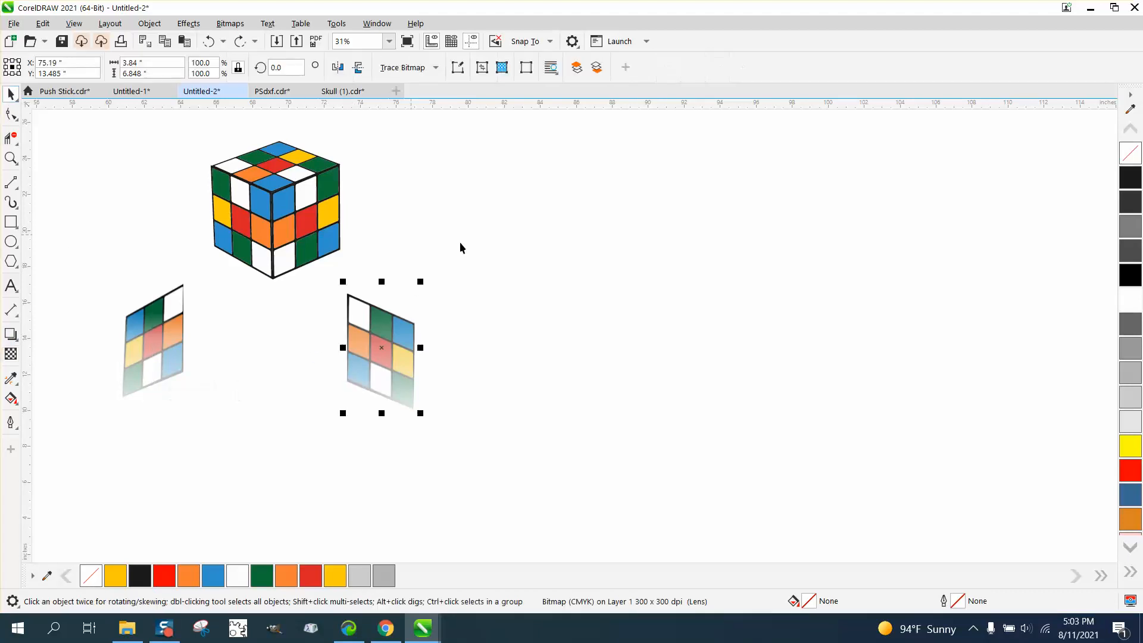
left_click(485, 250)
left_click(396, 344)
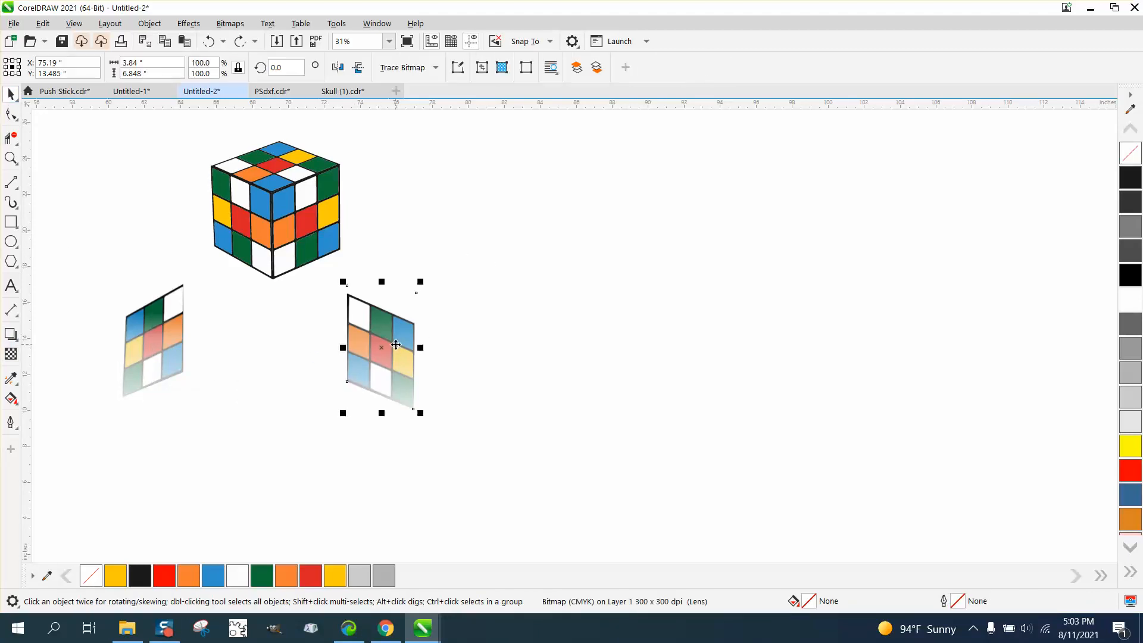
left_click(10, 353)
left_click(174, 361)
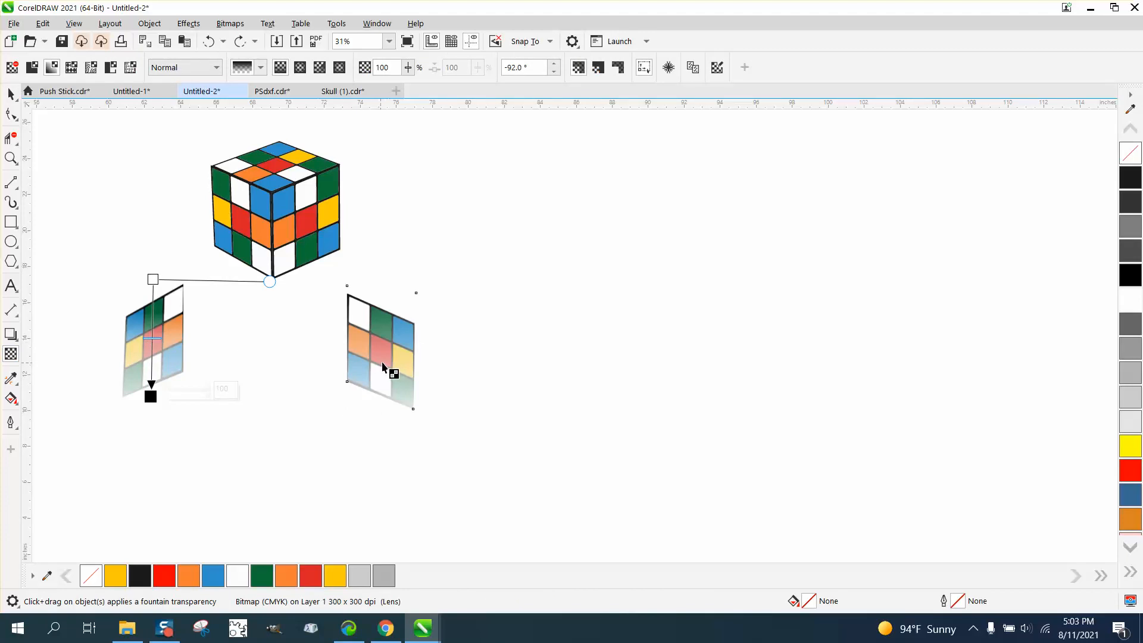
Move the faded left face up beside the cube and the faded right face down to a clear spot below the cube.
left_click(11, 94)
left_click_drag(202, 336, 191, 217)
left_click_drag(369, 387, 320, 406)
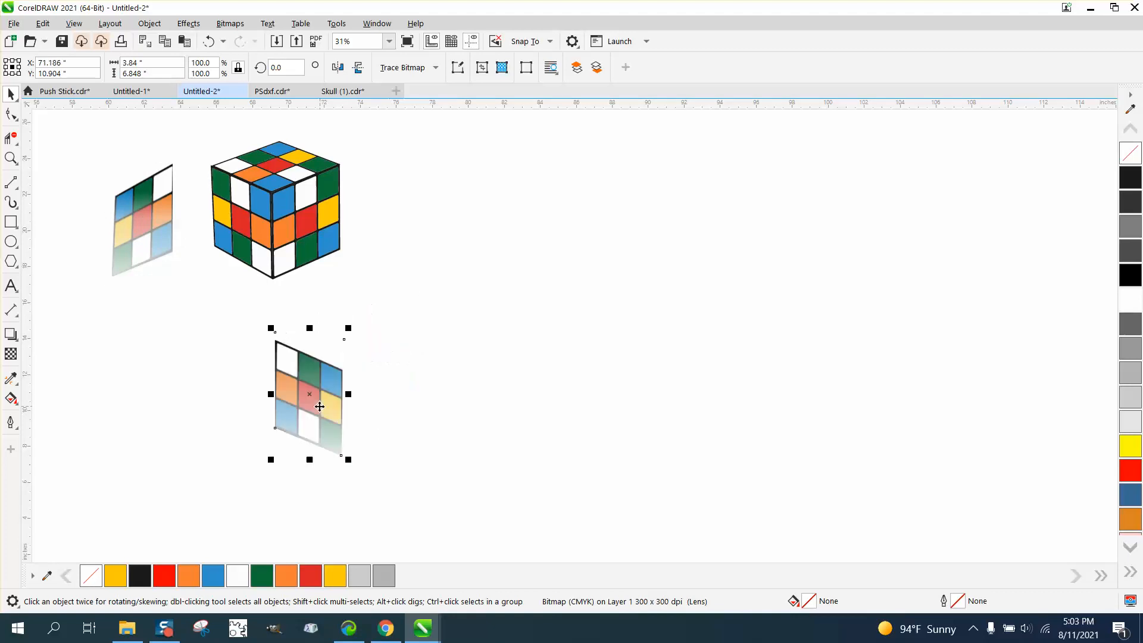
Reposition the right face's fountain transparency over the face, starting in its upper middle square, ending at its bottom edge, with the midpoint low.
left_click(11, 354)
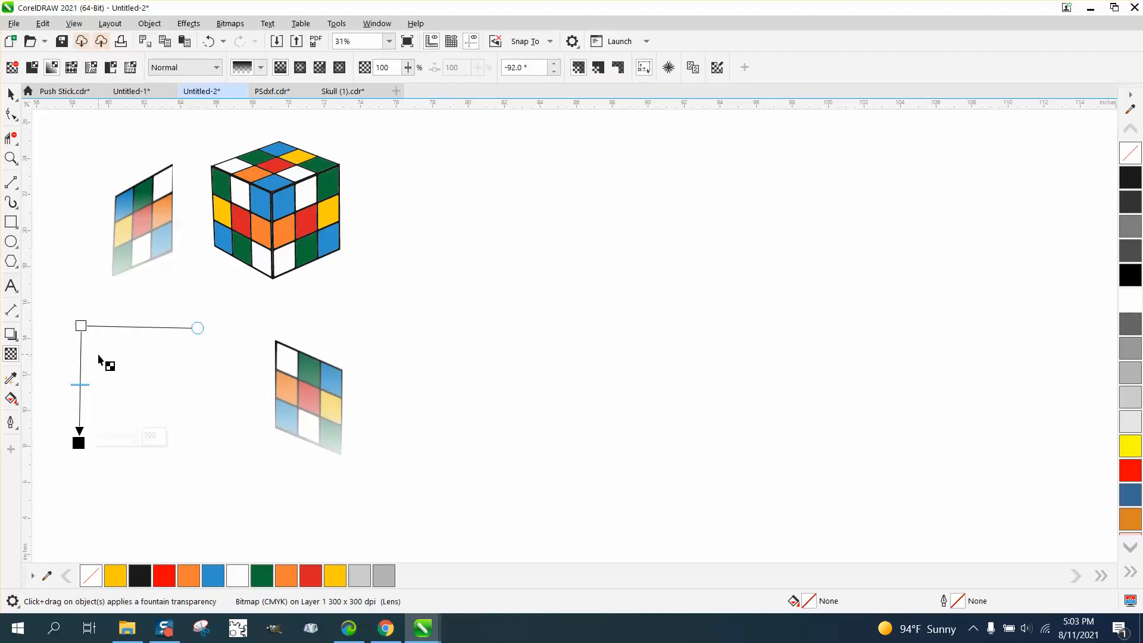
left_click_drag(80, 326, 309, 363)
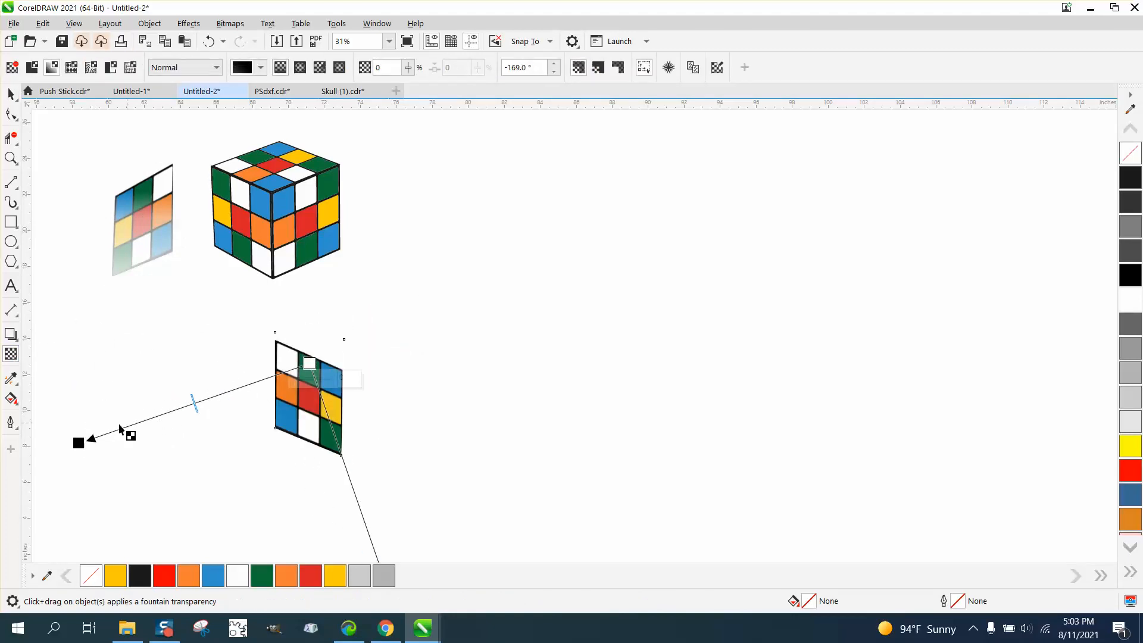
left_click_drag(78, 442, 309, 443)
left_click_drag(388, 364, 387, 376)
left_click_drag(312, 402, 312, 410)
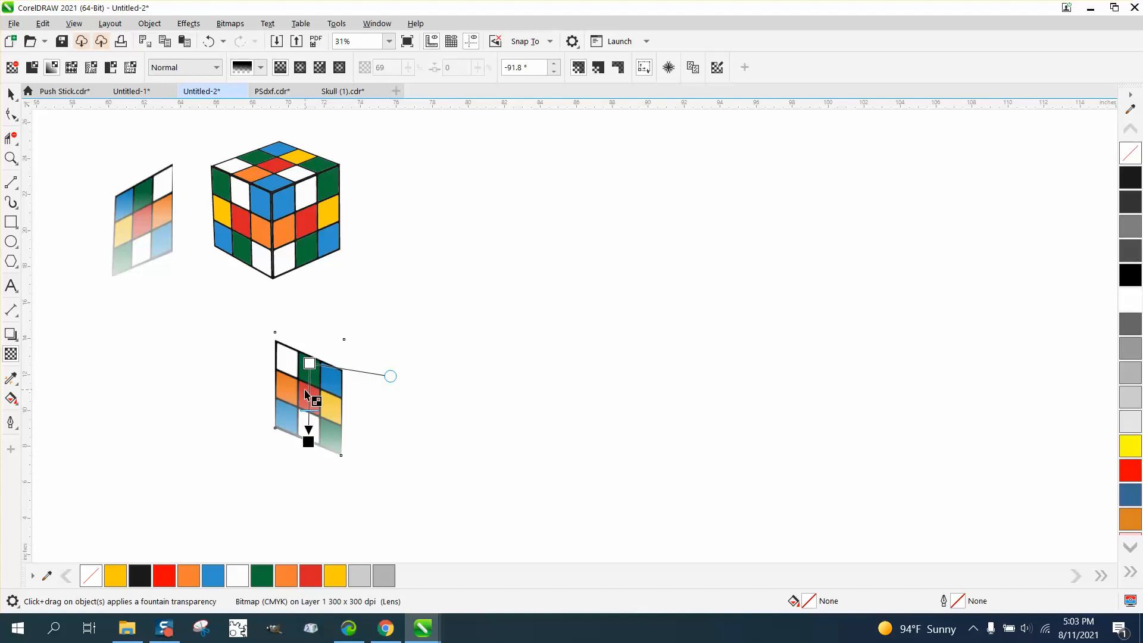
left_click(308, 441)
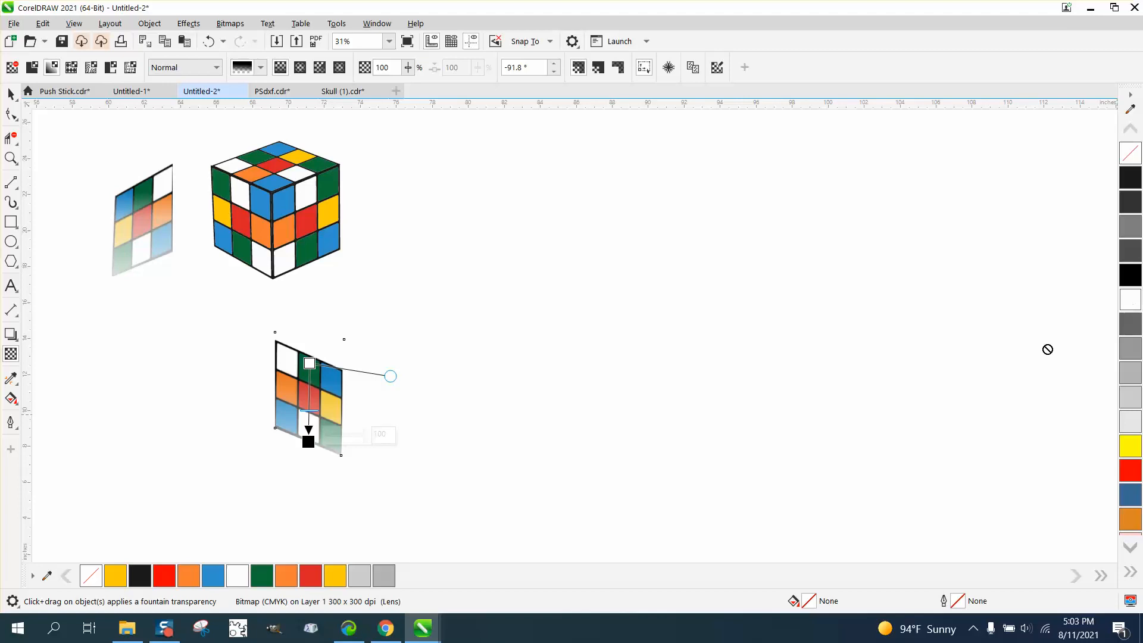
left_click_drag(1130, 299, 309, 379)
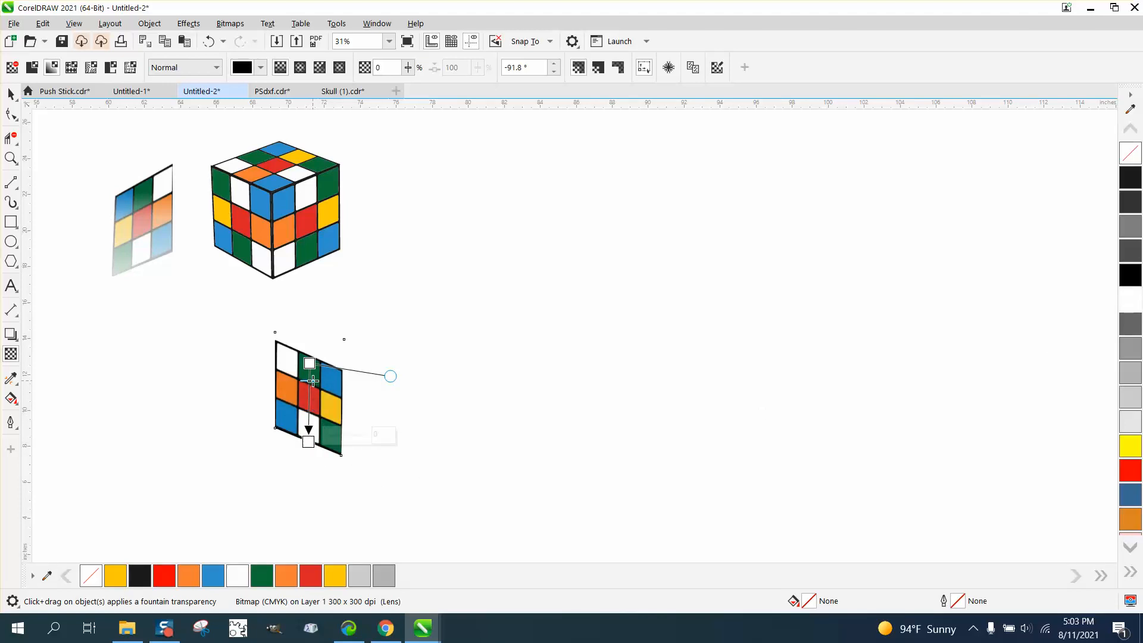
left_click(210, 43)
left_click(211, 42)
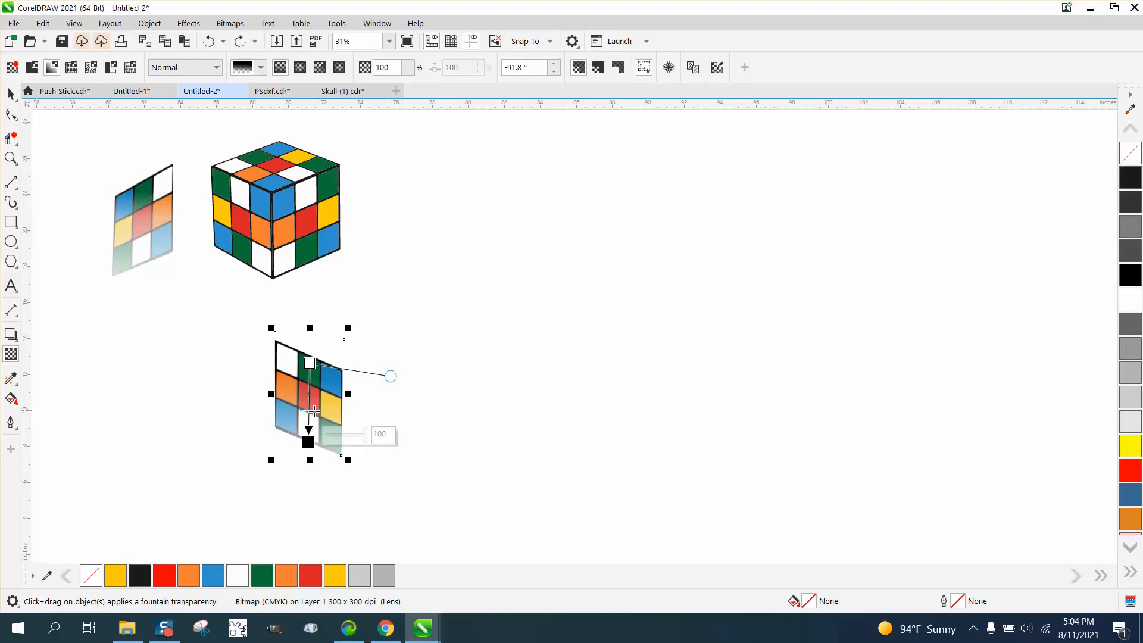
Slide the midpoint of the right face's transparency up close to the gradient's start so the face fades sooner.
left_click_drag(310, 410, 310, 368)
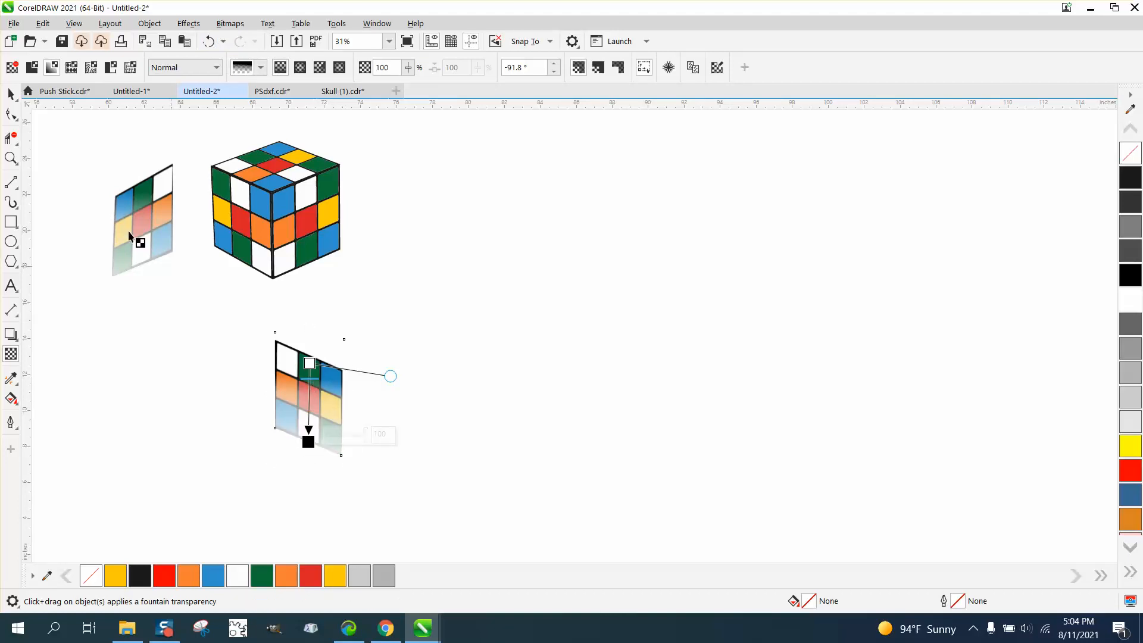
left_click(11, 93)
Move the faded right face up so its upper-left corner meets the cube's bottom front corner.
scroll(500, 510, "down", 1)
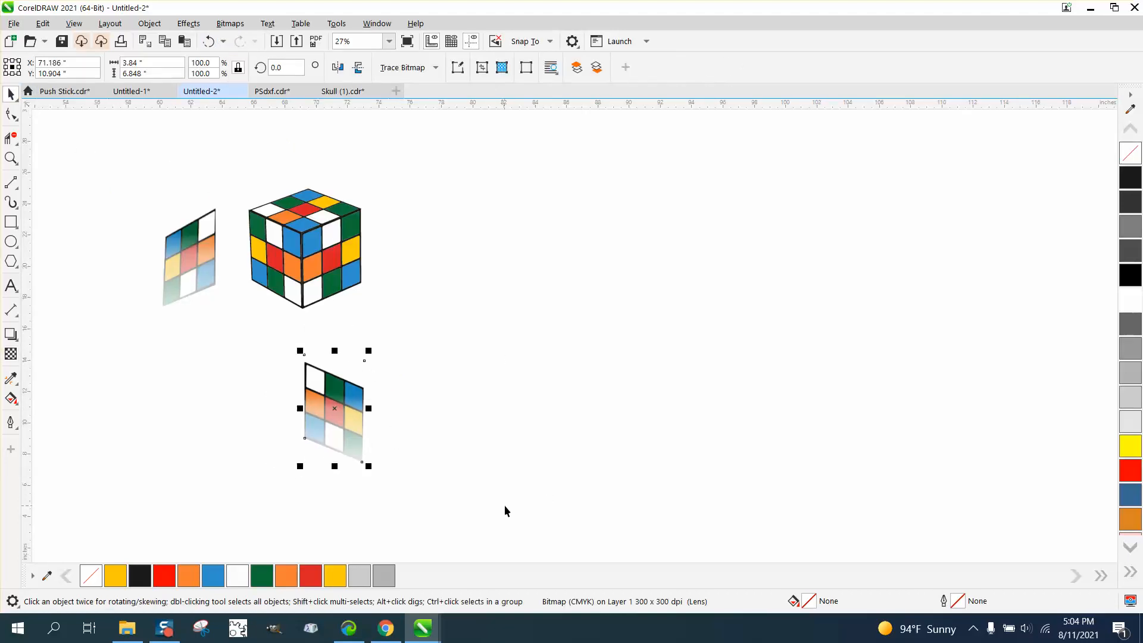
left_click_drag(334, 410, 356, 364)
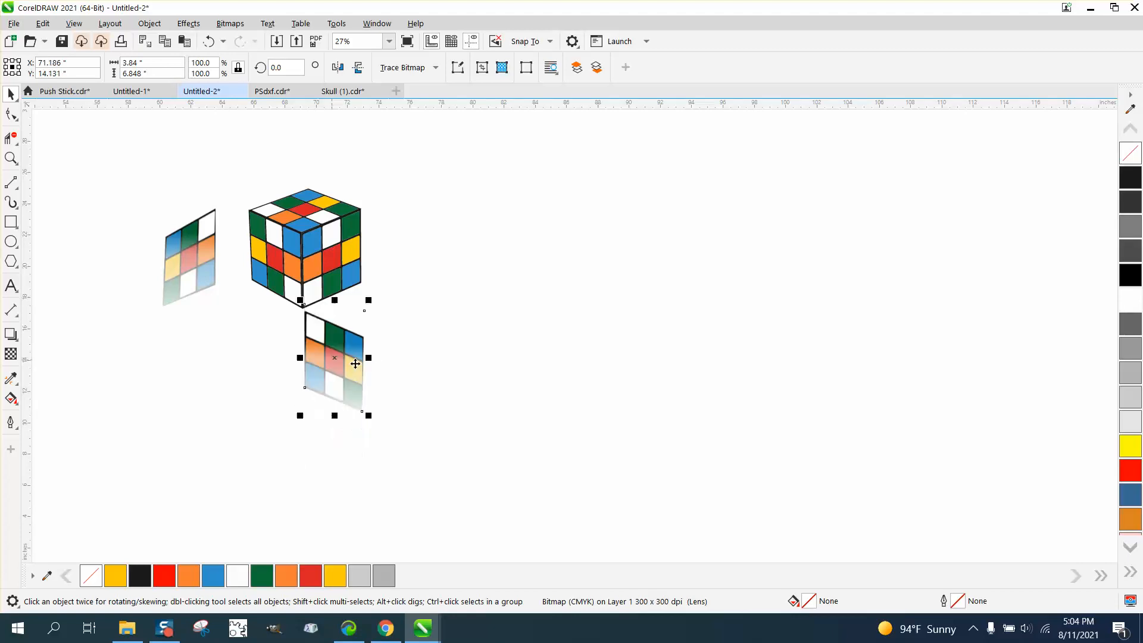
left_click(9, 162)
left_click_drag(284, 297, 456, 395)
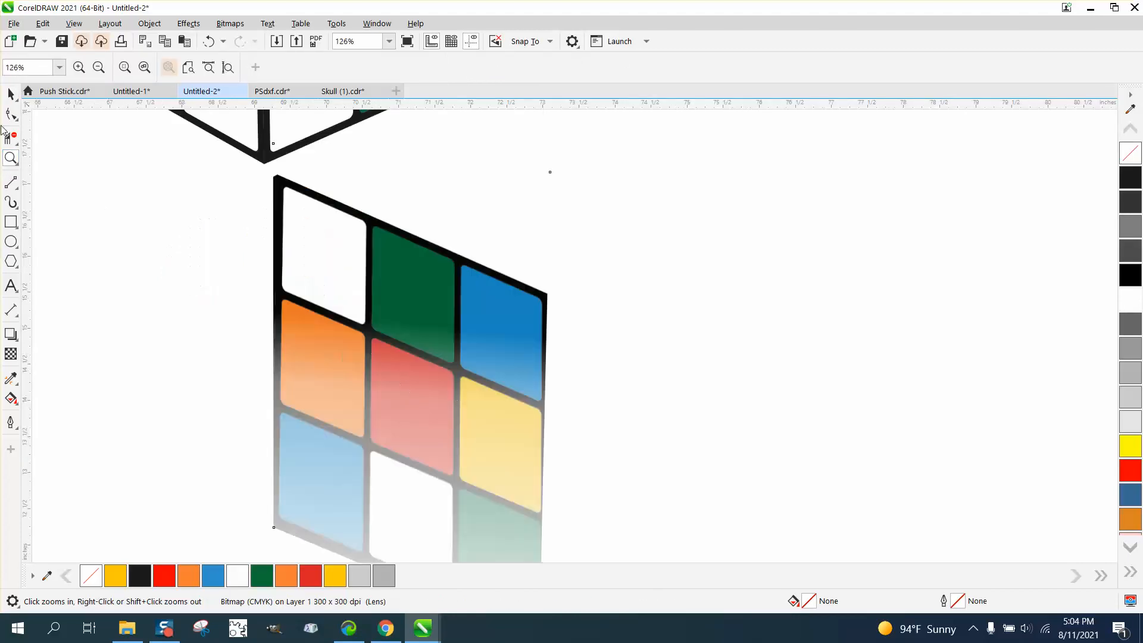
left_click(10, 93)
mouse_move(295, 206)
left_mouse_down()
mouse_move(286, 180)
mouse_move(285, 191)
left_mouse_up()
Skew the faded right face vertically until its top edge lies along the cube's lower right edge.
scroll(538, 342, "down", 2)
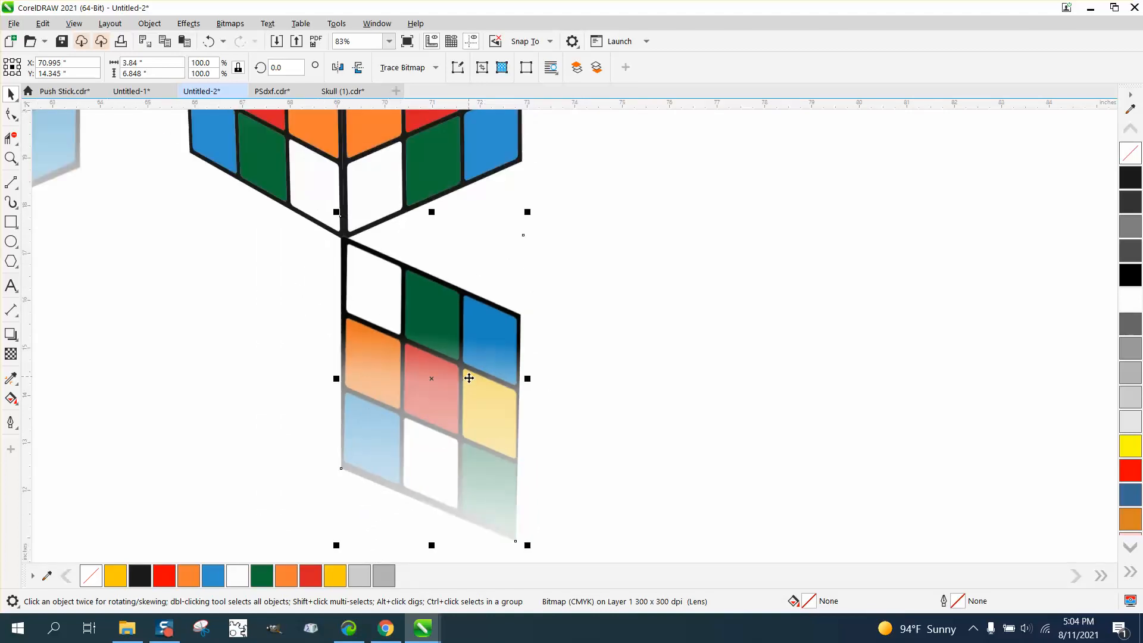
left_click(462, 381)
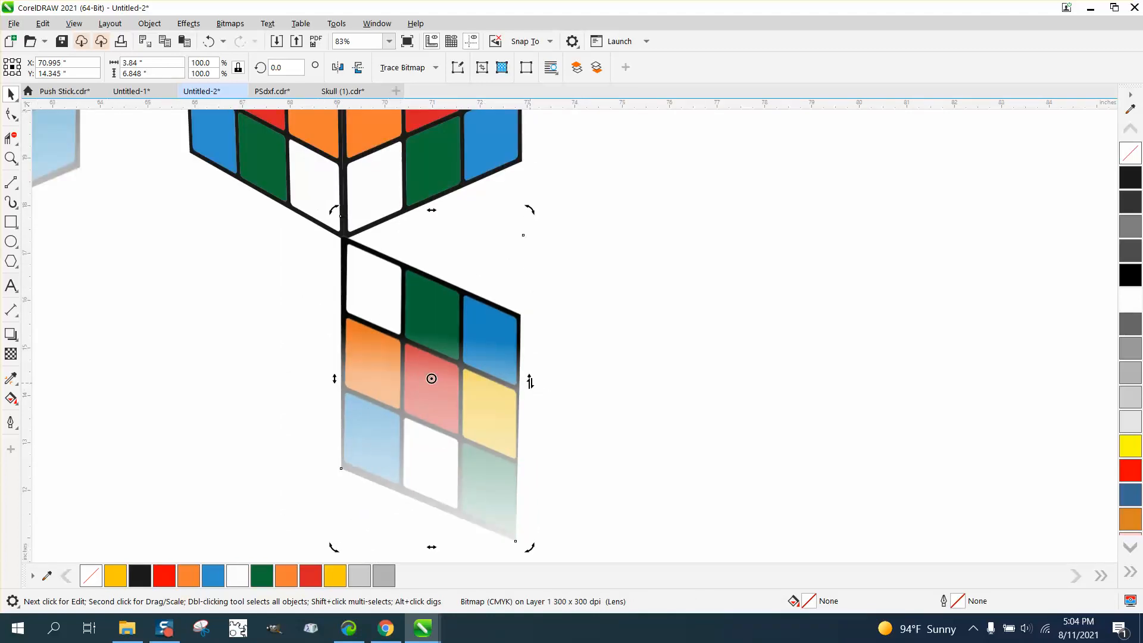
left_click_drag(530, 381, 536, 209)
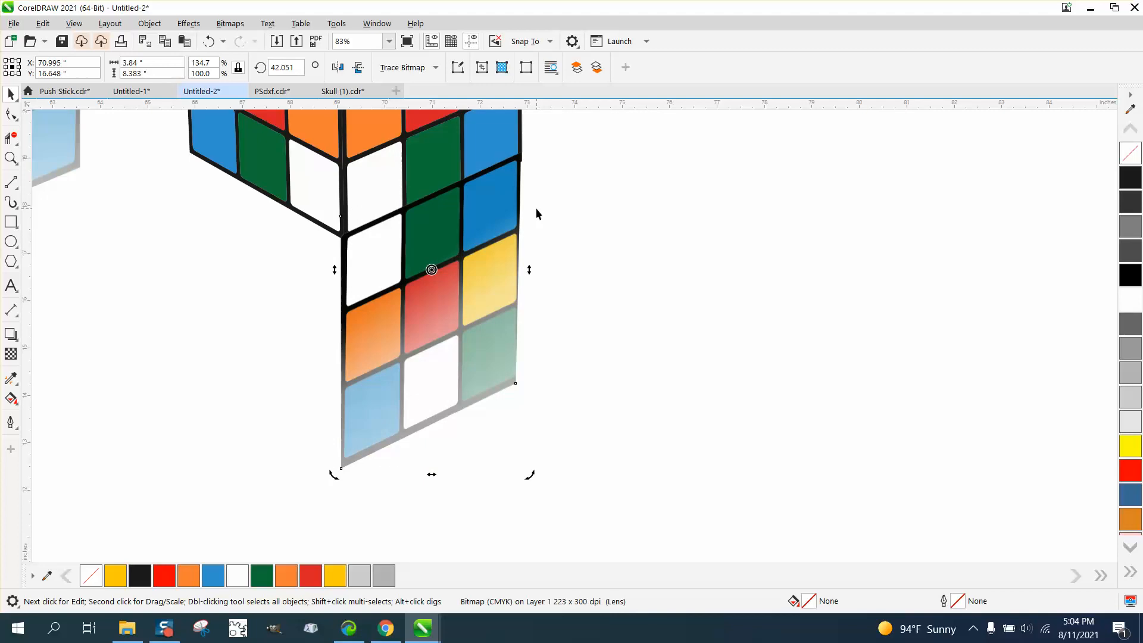
left_click_drag(531, 267, 532, 278)
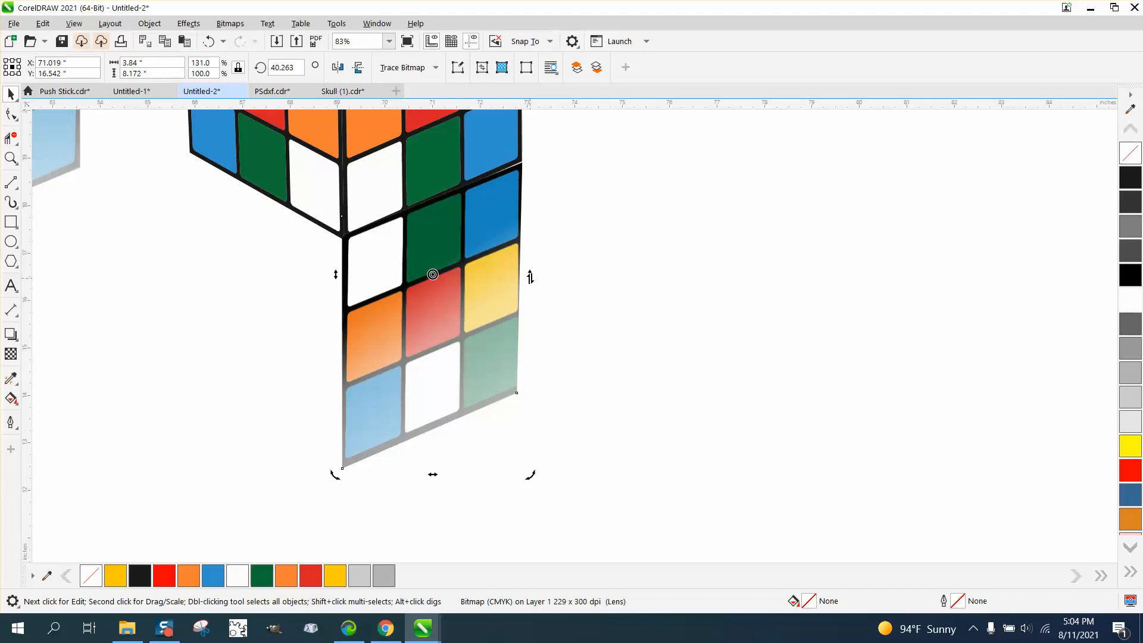
left_click_drag(530, 277, 536, 278)
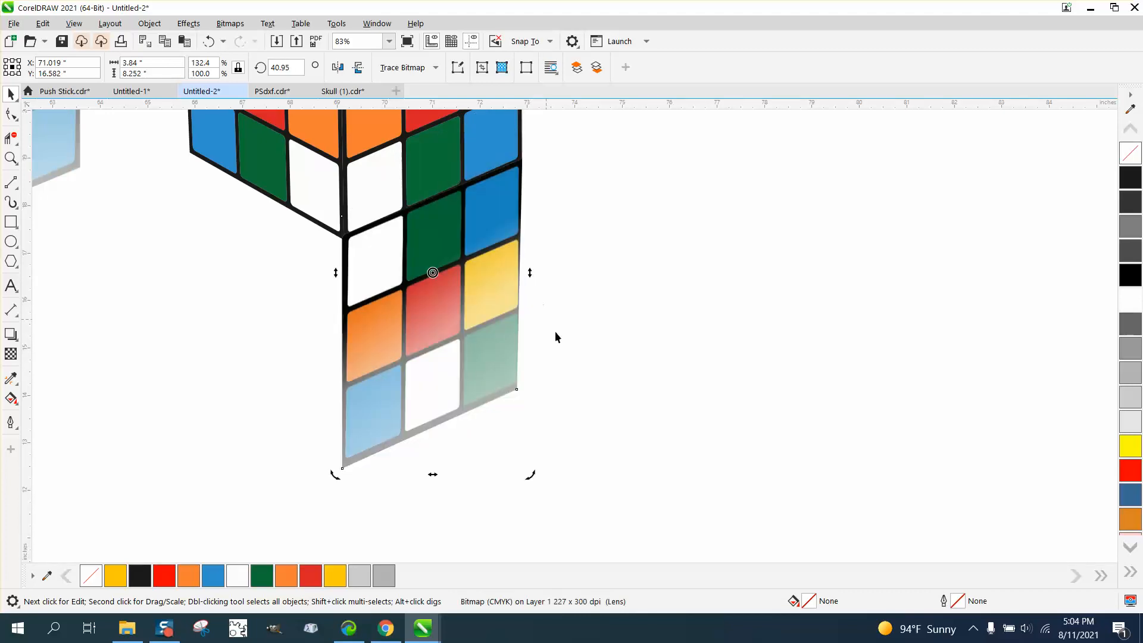
Move the faded left face beneath the cube so its upper-right corner meets the cube's bottom front corner.
scroll(285, 273, "down", 3)
left_click(194, 210)
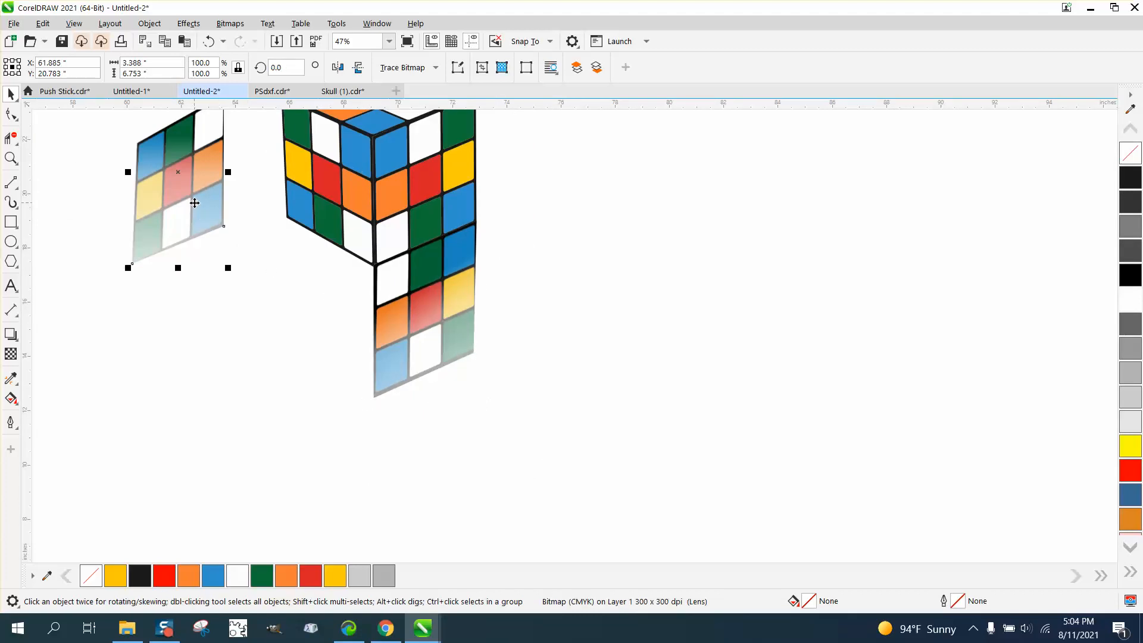
left_click_drag(194, 210, 291, 406)
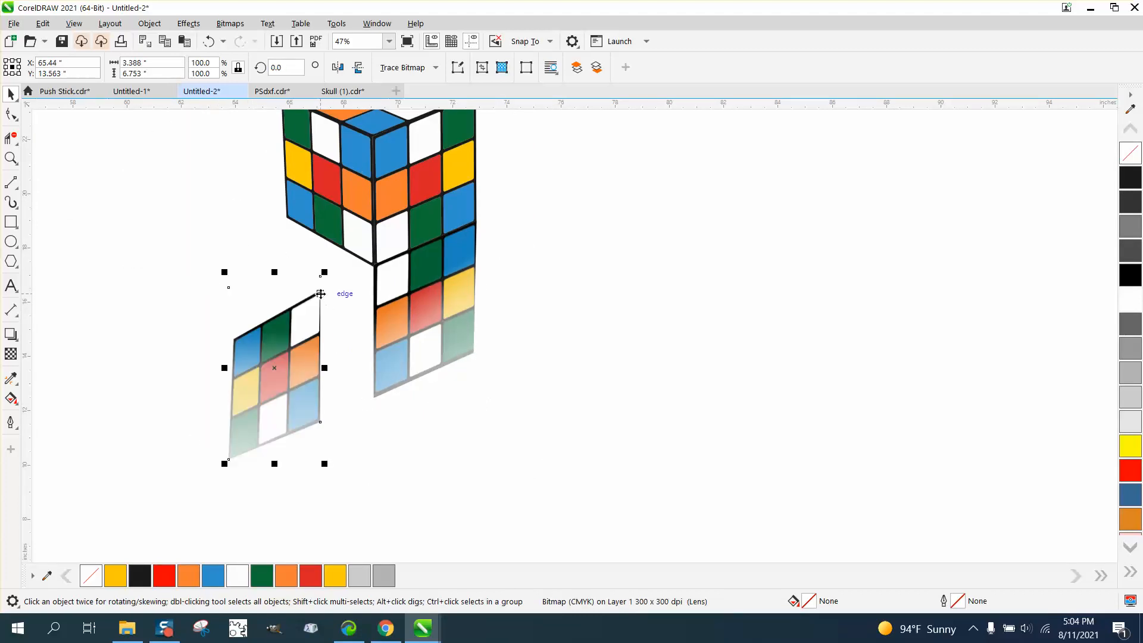
left_click_drag(320, 293, 376, 270)
Skew the faded left face vertically to meet the cube's lower left edge, and rotate it slightly counterclockwise to line up its outer side.
left_click(343, 368)
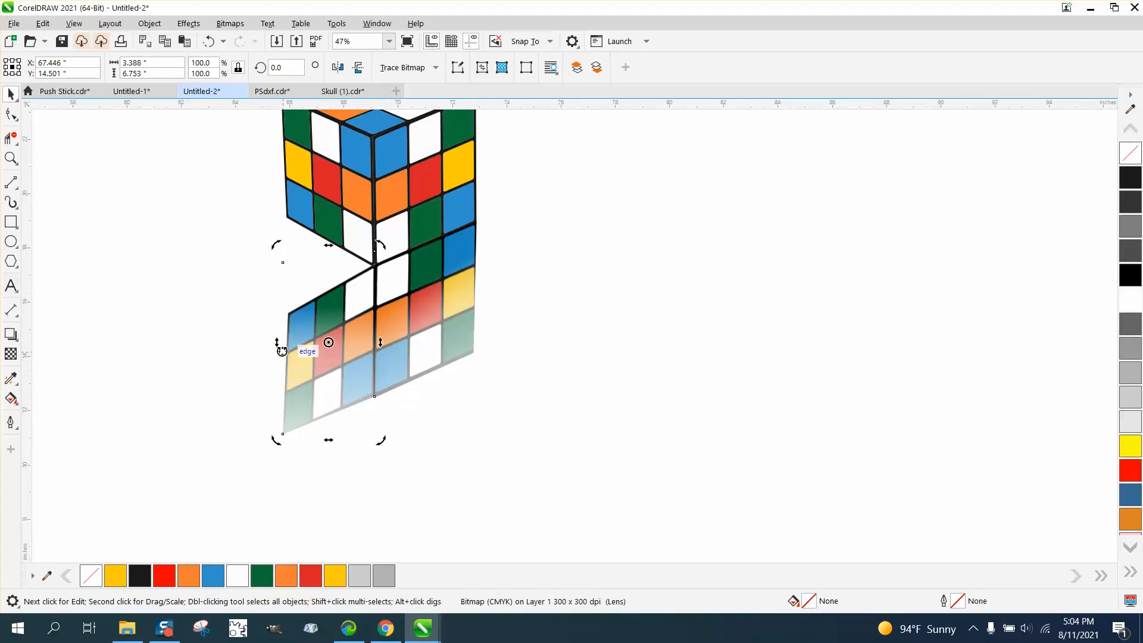
left_click_drag(280, 343, 281, 236)
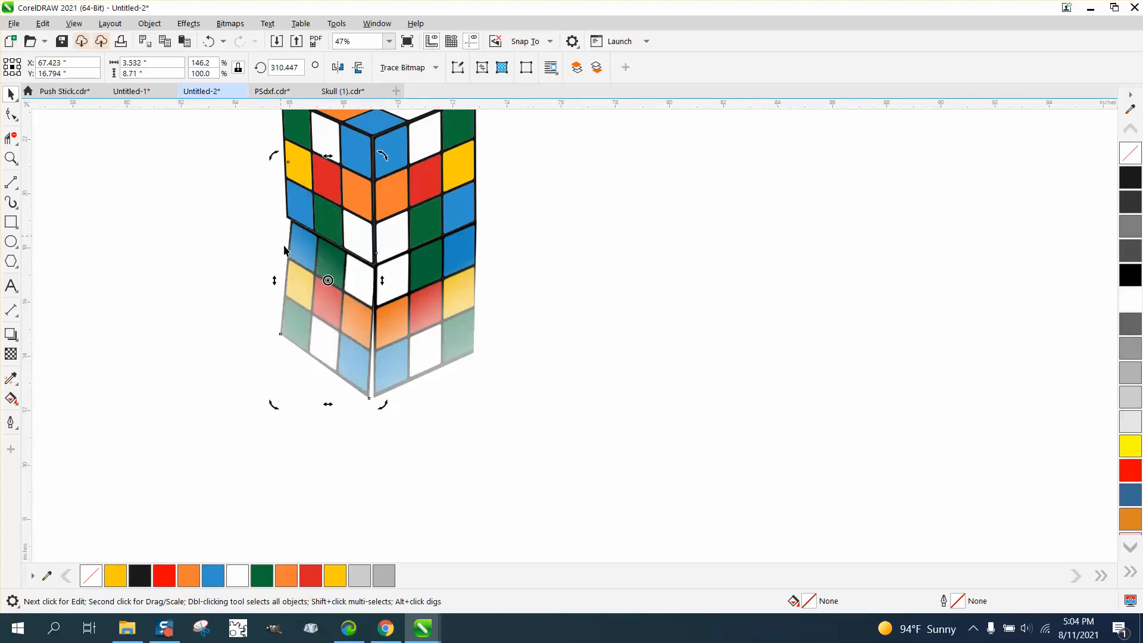
left_click(209, 41)
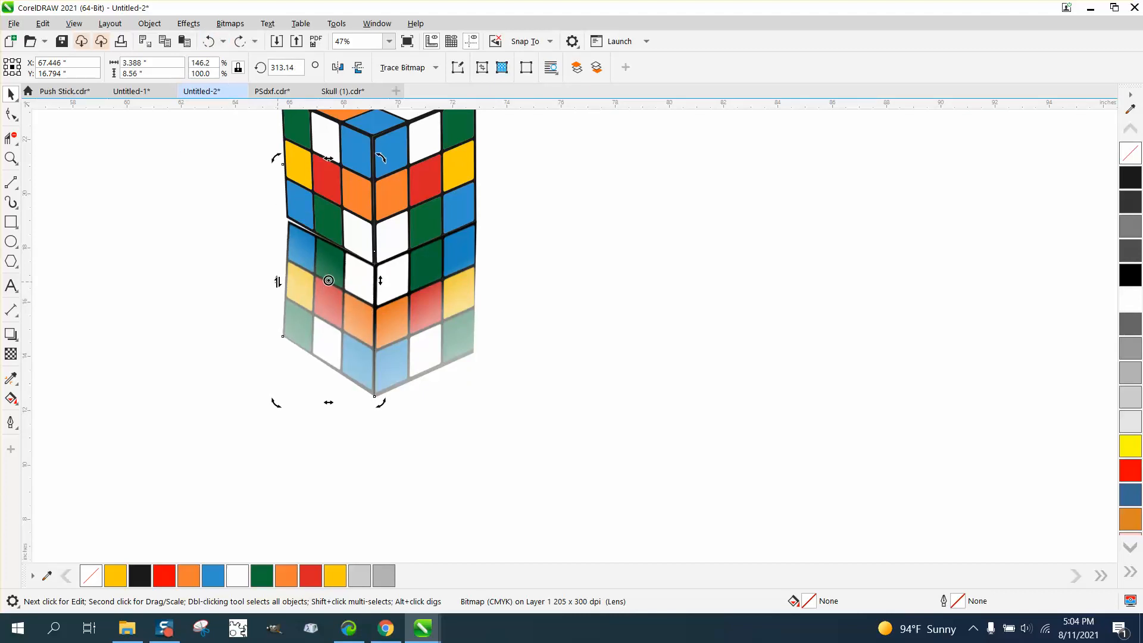
left_click_drag(277, 282, 279, 277)
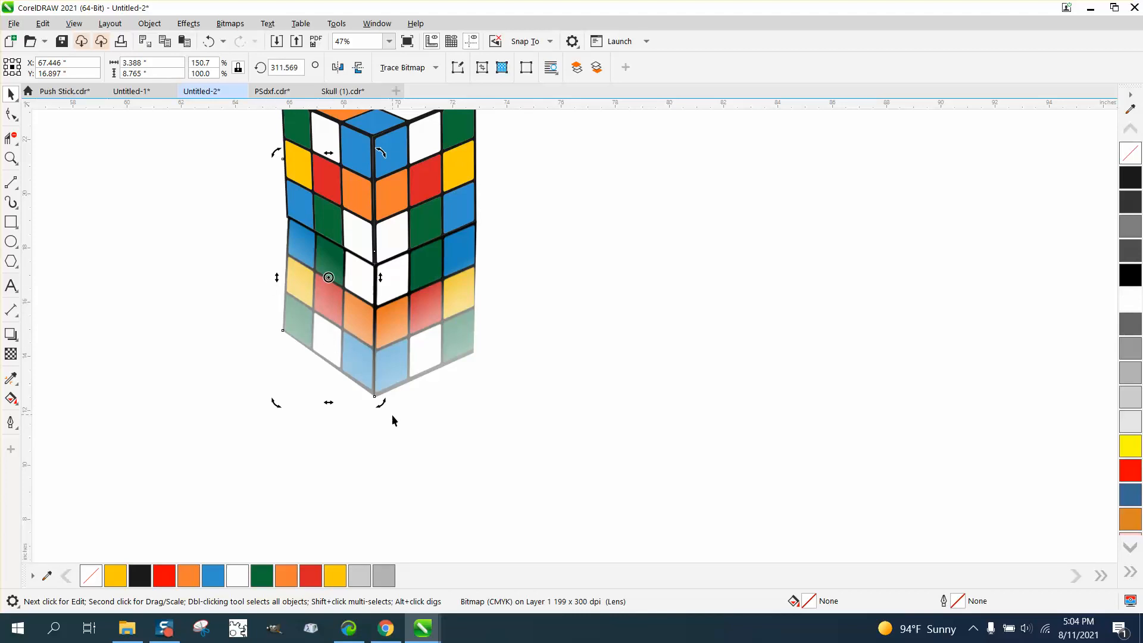
left_click_drag(381, 404, 392, 405)
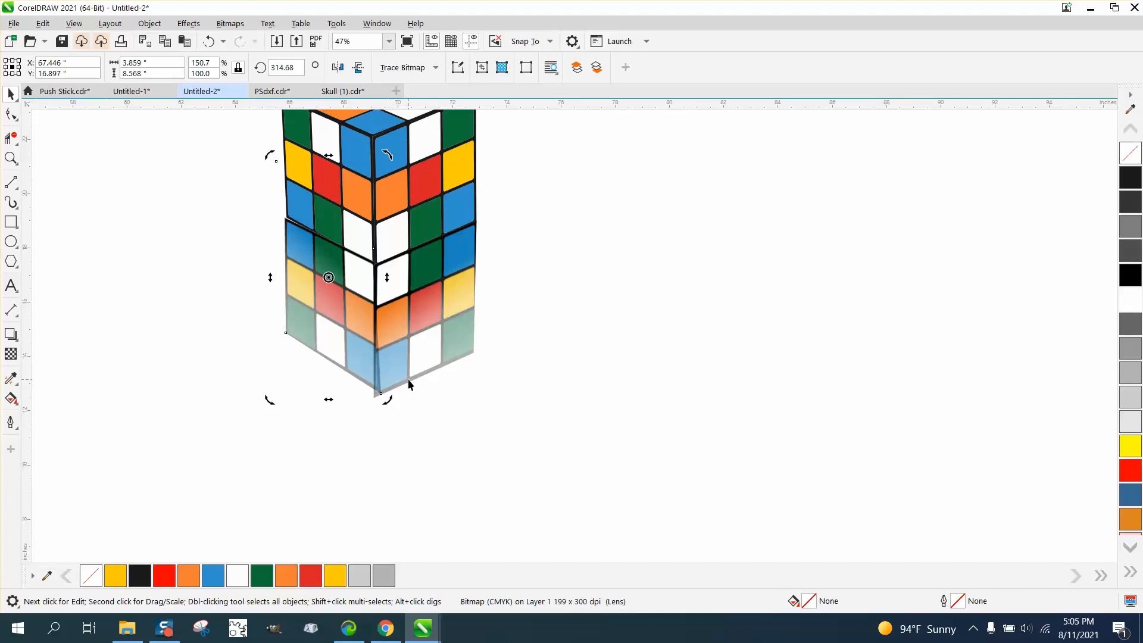
Rotate the faded right face very slightly and send it to the back of the page.
left_click(408, 379)
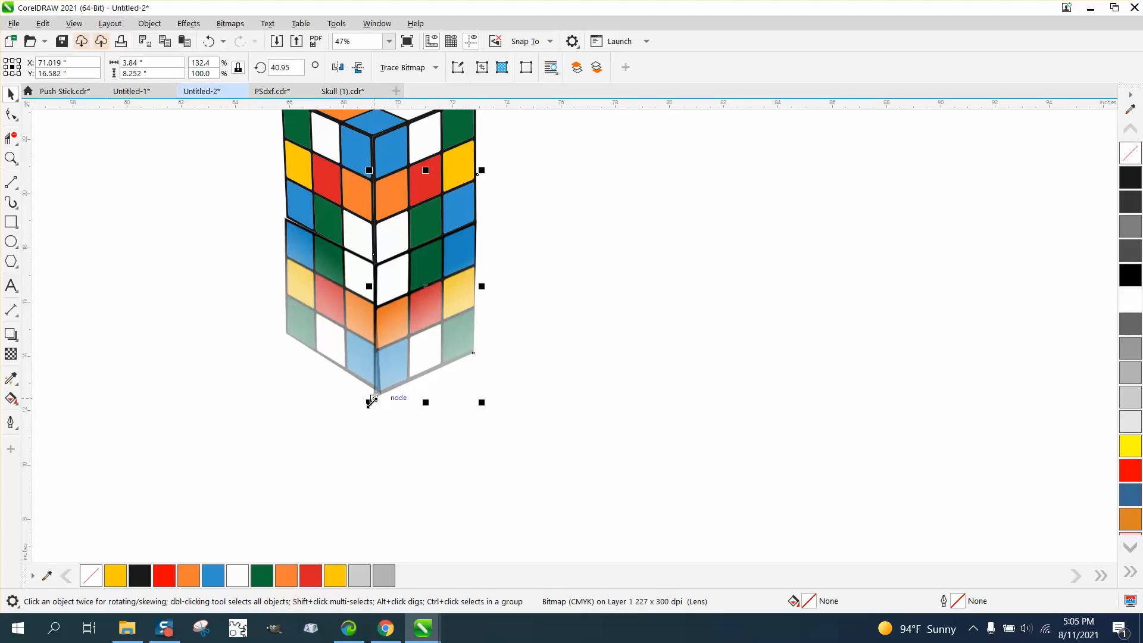
left_click(428, 289)
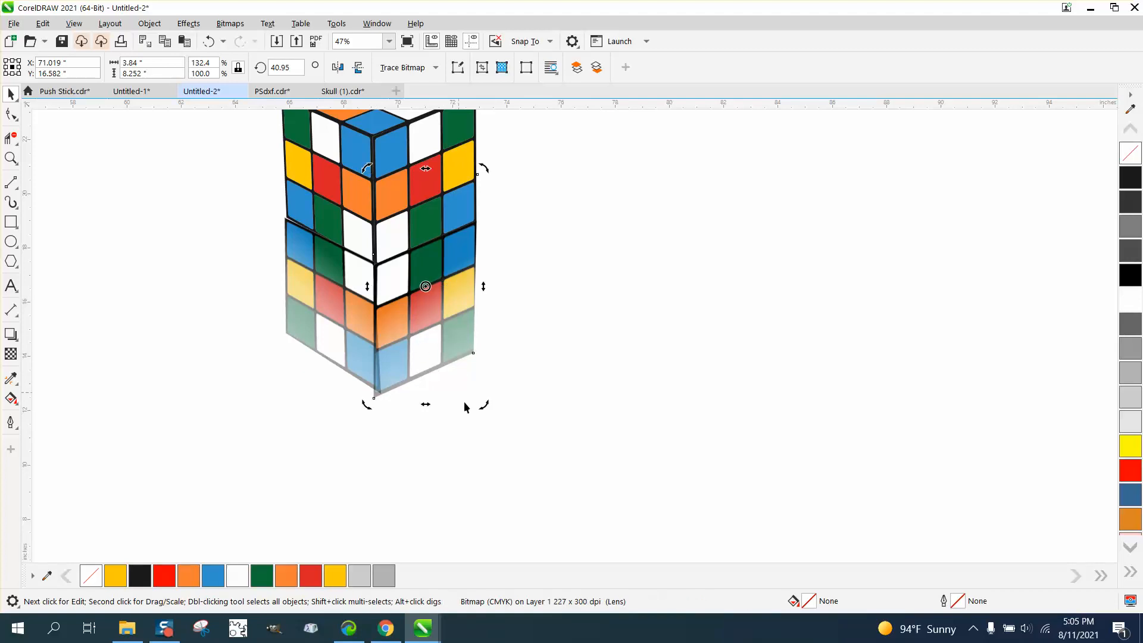
left_click_drag(483, 408, 486, 409)
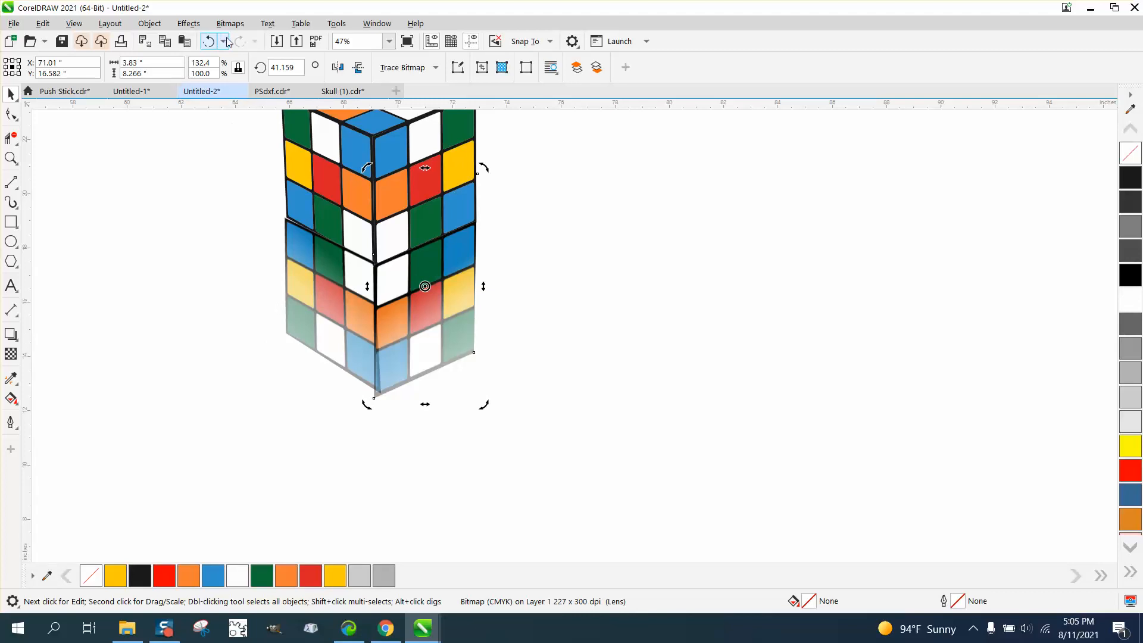
left_click(149, 24)
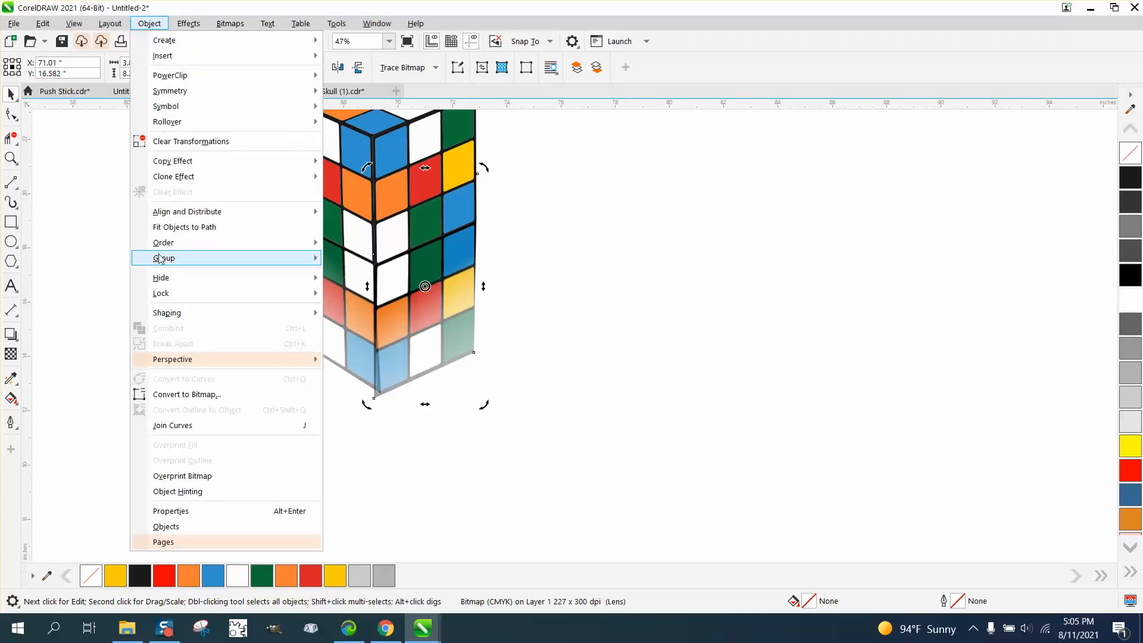
mouse_move(171, 248)
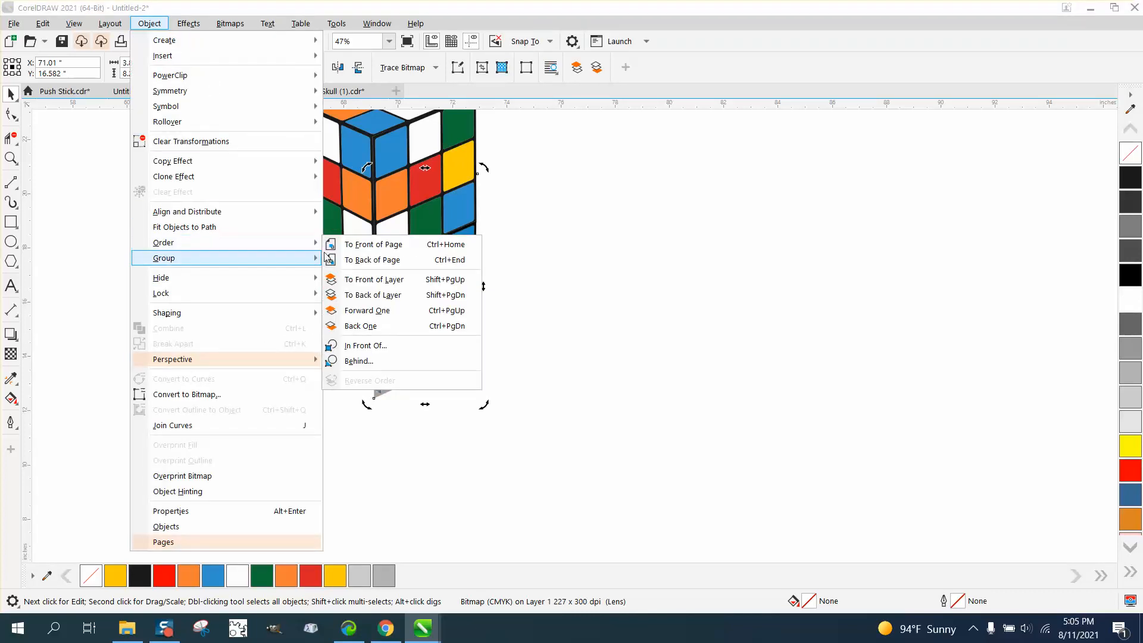
left_click(343, 260)
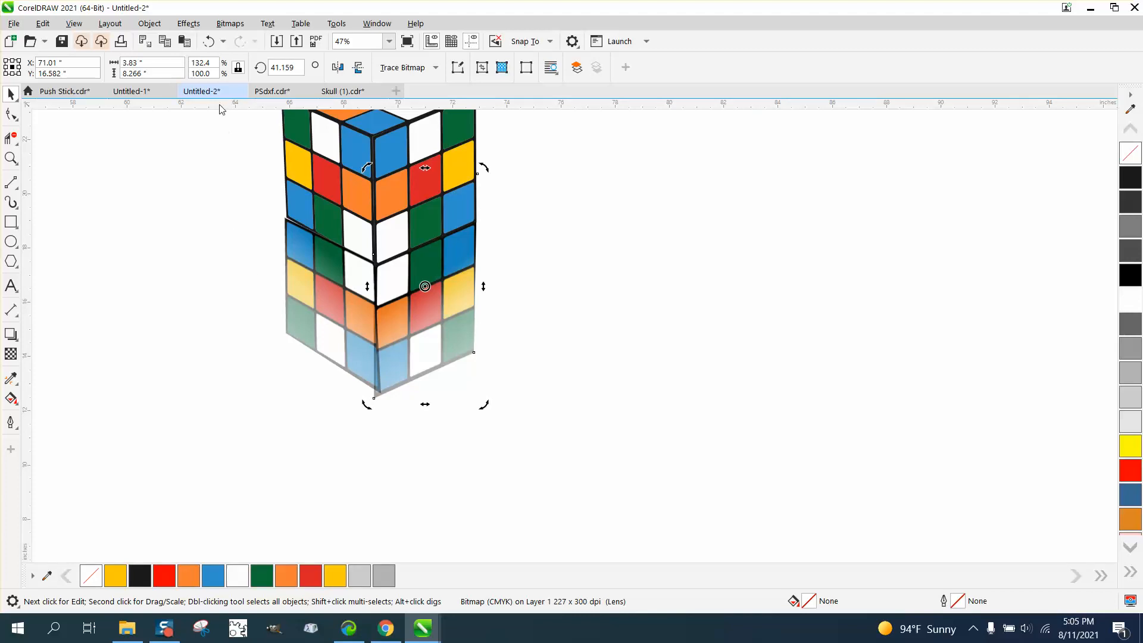
Undo the reordering and rotation of the faded right face and the last rotation of the faded left face.
left_click(213, 44)
left_click(215, 45)
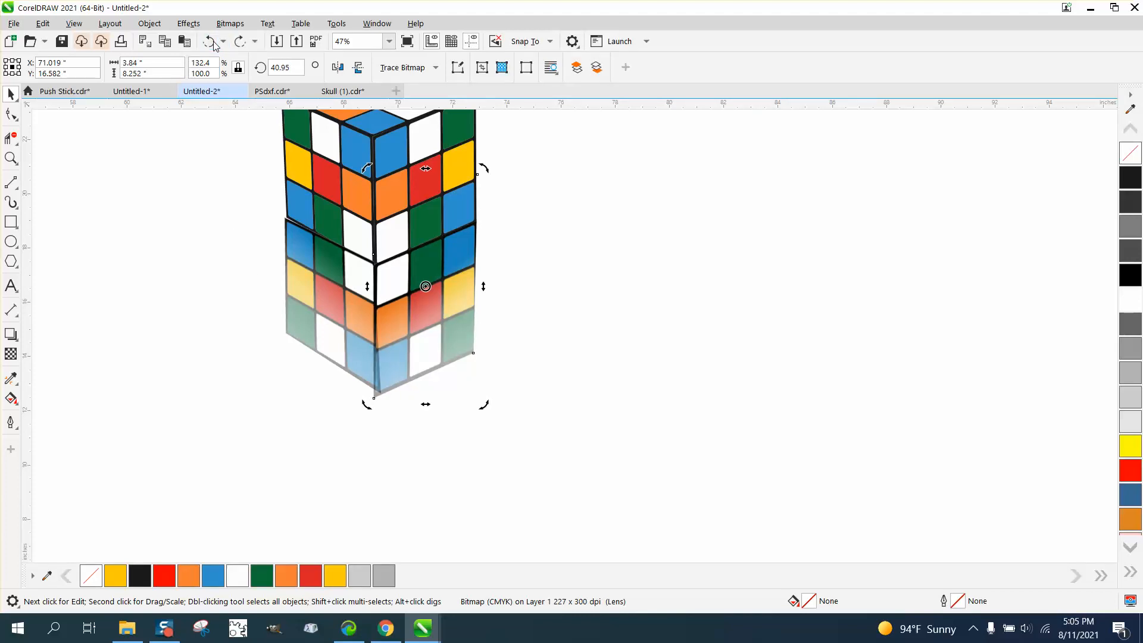
left_click(213, 43)
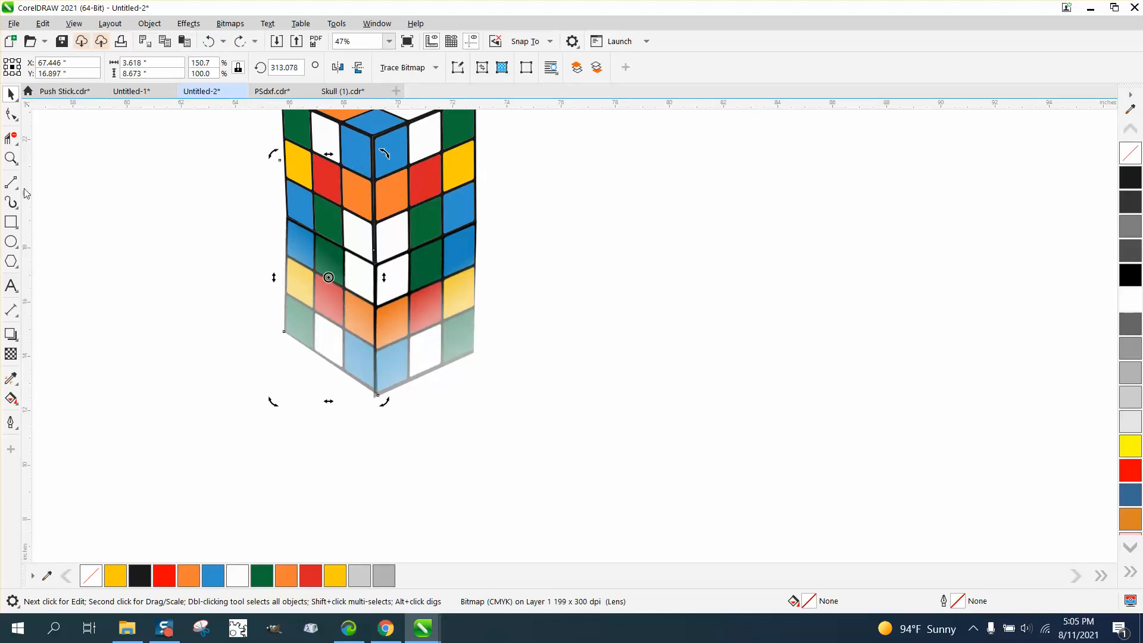
Reshape the faded left face by moving its bottom inner corner node back to the reflection's center edge, removing the overlap.
left_click(11, 158)
left_click_drag(263, 244, 525, 500)
left_click(13, 115)
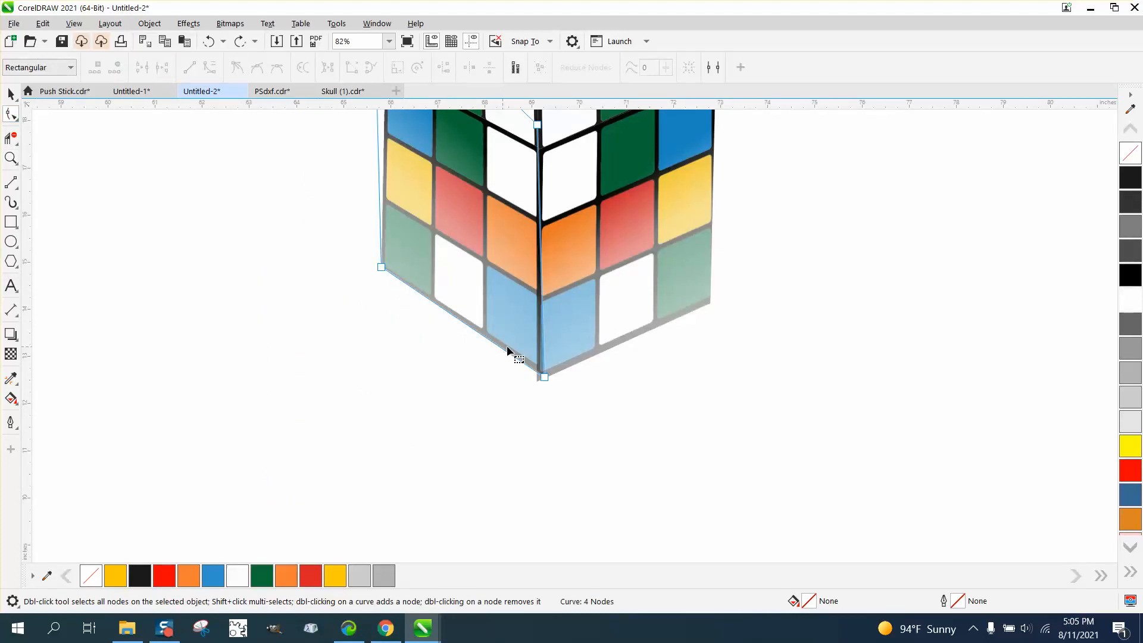
left_click_drag(542, 376, 537, 380)
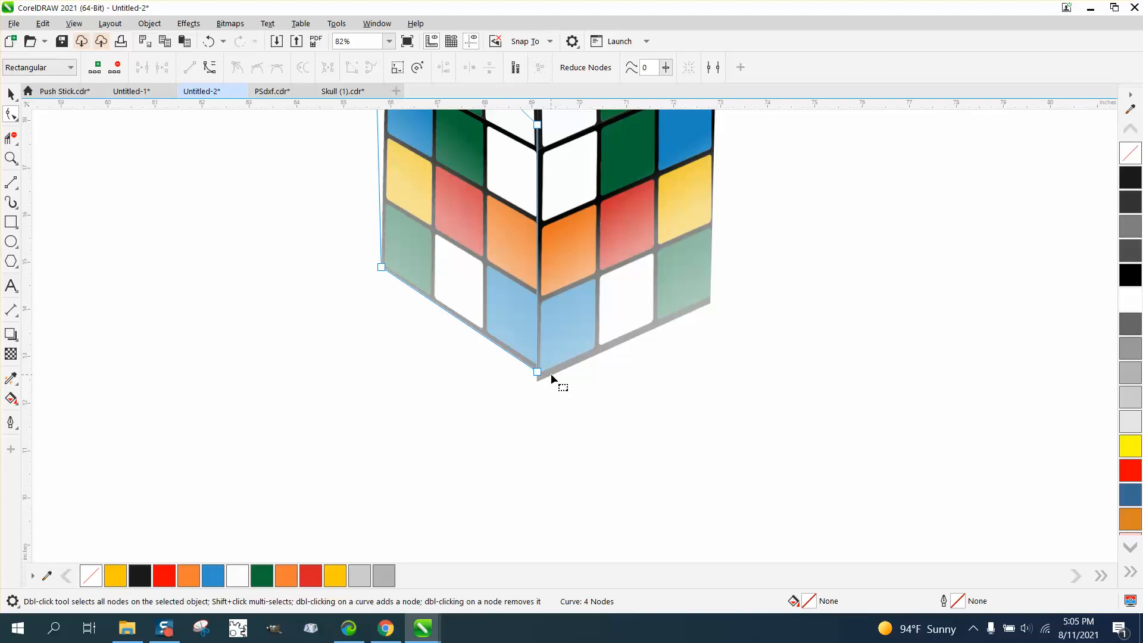
Nudge the faded right face up to Y 16.778" so its bottom edge lines up with the faded left face at the center corner.
left_click(551, 373)
scroll(492, 402, "down", 2)
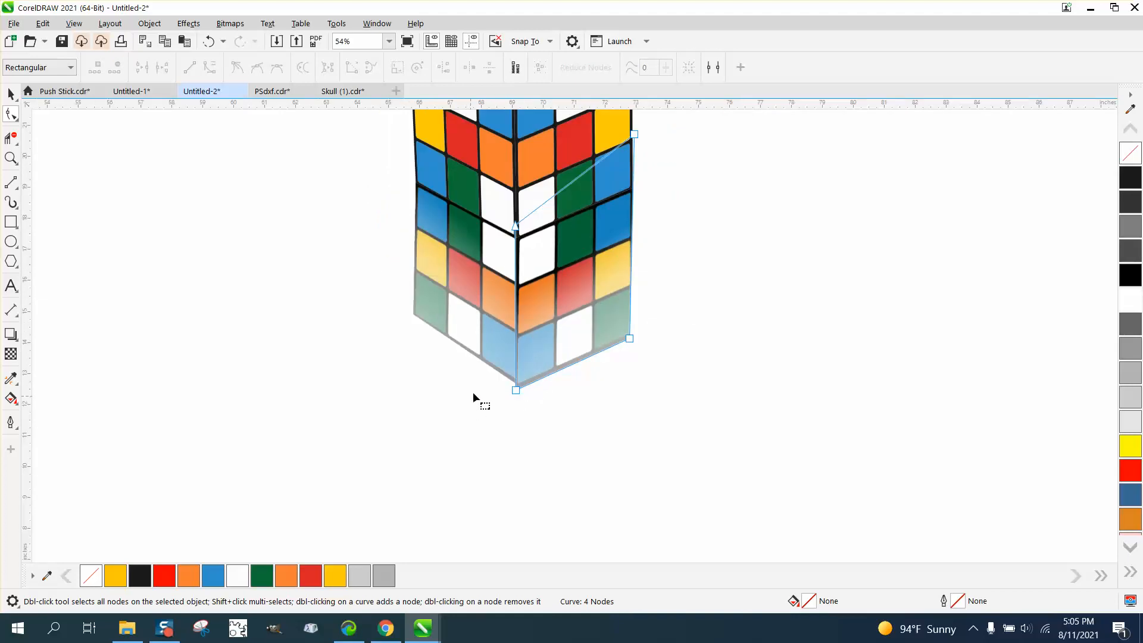
left_click(18, 96)
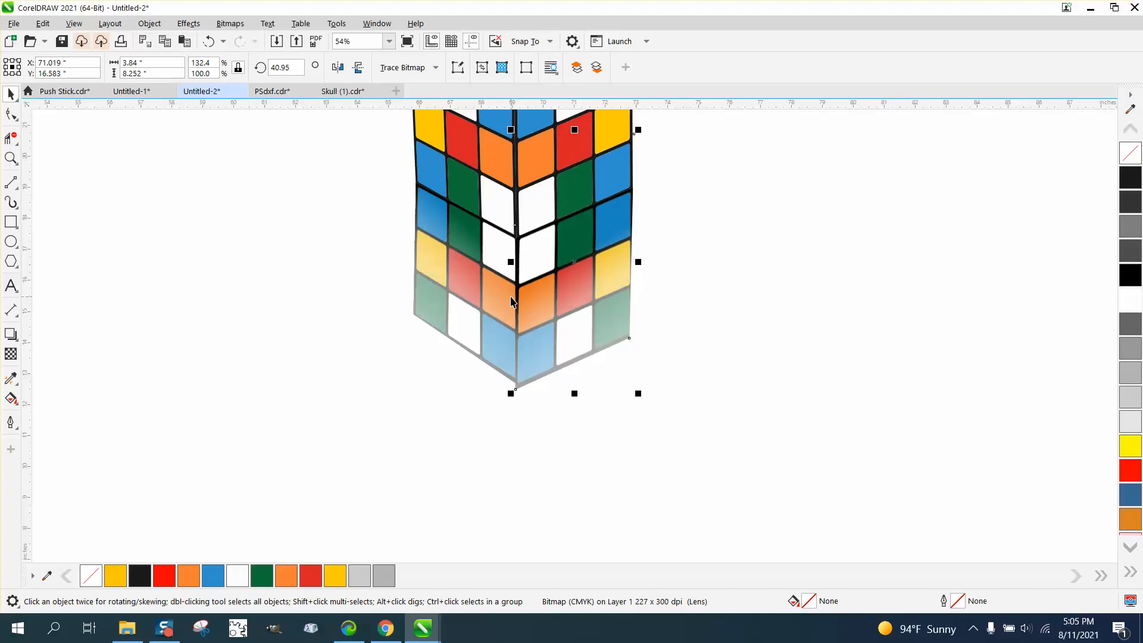
key("Up")
key("Up")
key("Up")
key("Up")
key("Up")
key("Up")
key("Up")
key("Up")
key("Up")
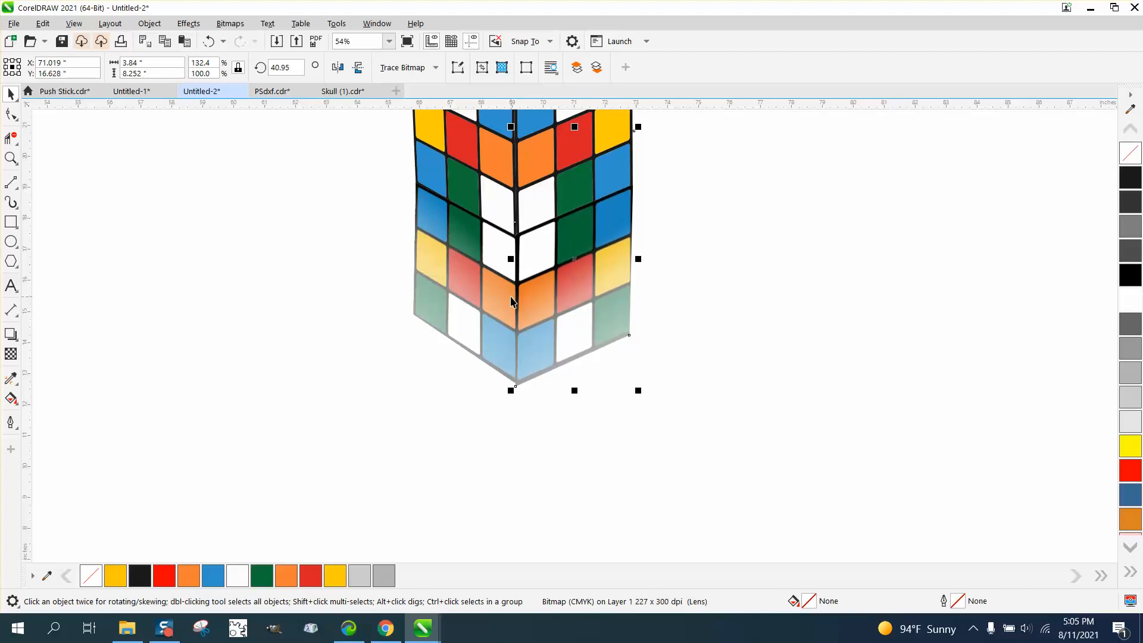
scroll(511, 301, "down", 5)
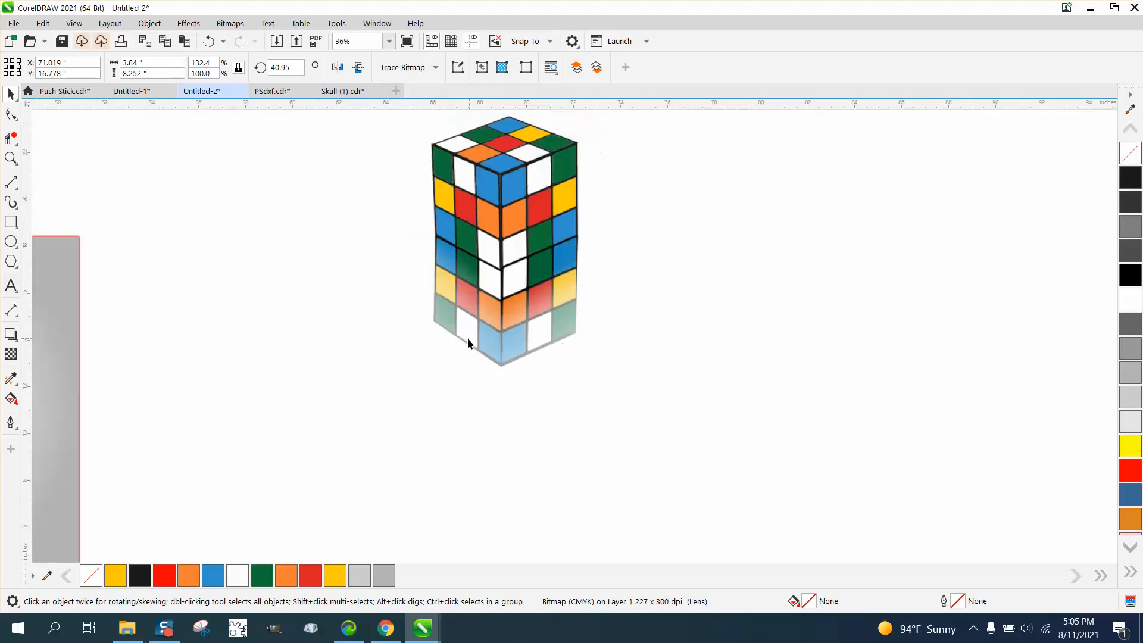
Shorten the fountain transparency on the faded left face so the reflection fades out higher up.
left_click(417, 339)
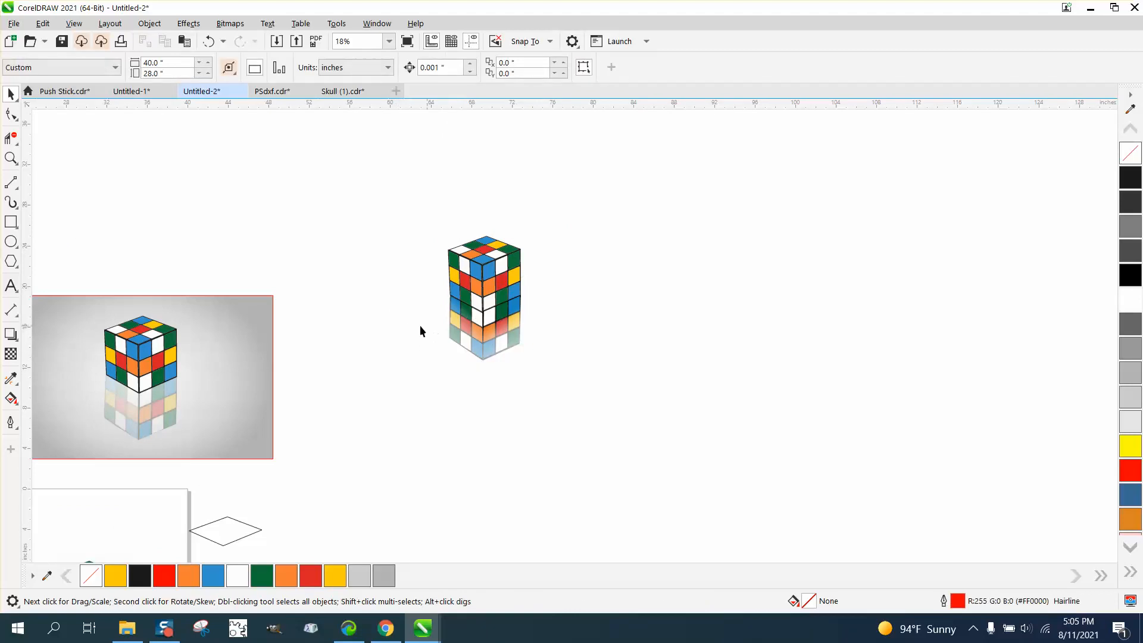
left_click(467, 331)
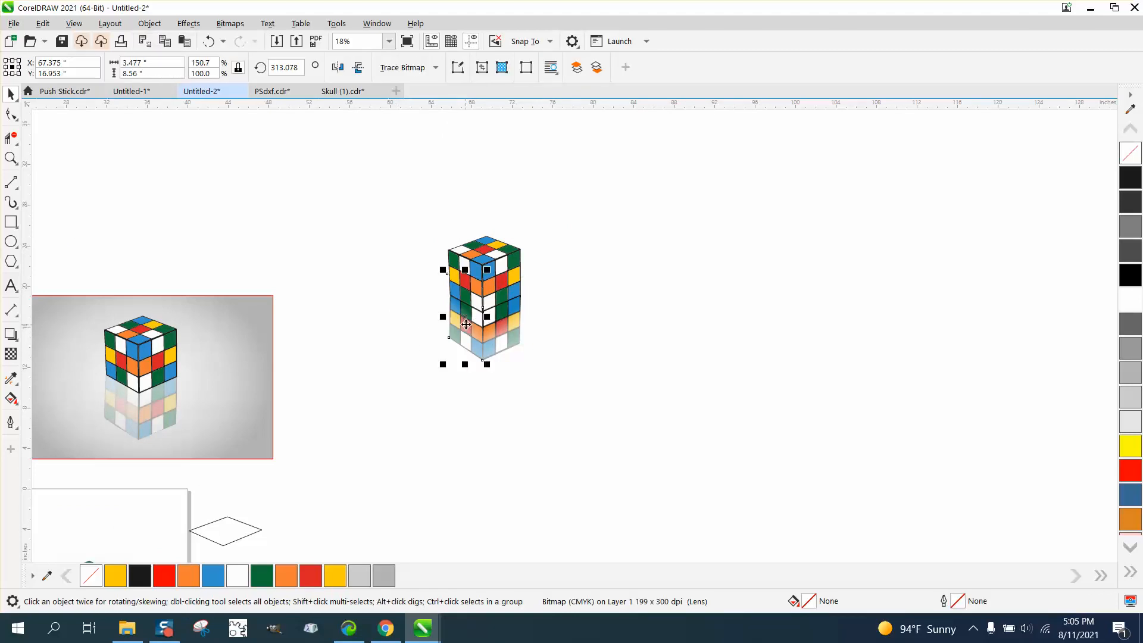
left_click(11, 353)
mouse_move(467, 357)
left_mouse_down()
mouse_move(462, 400)
mouse_move(466, 302)
mouse_move(463, 337)
left_mouse_up()
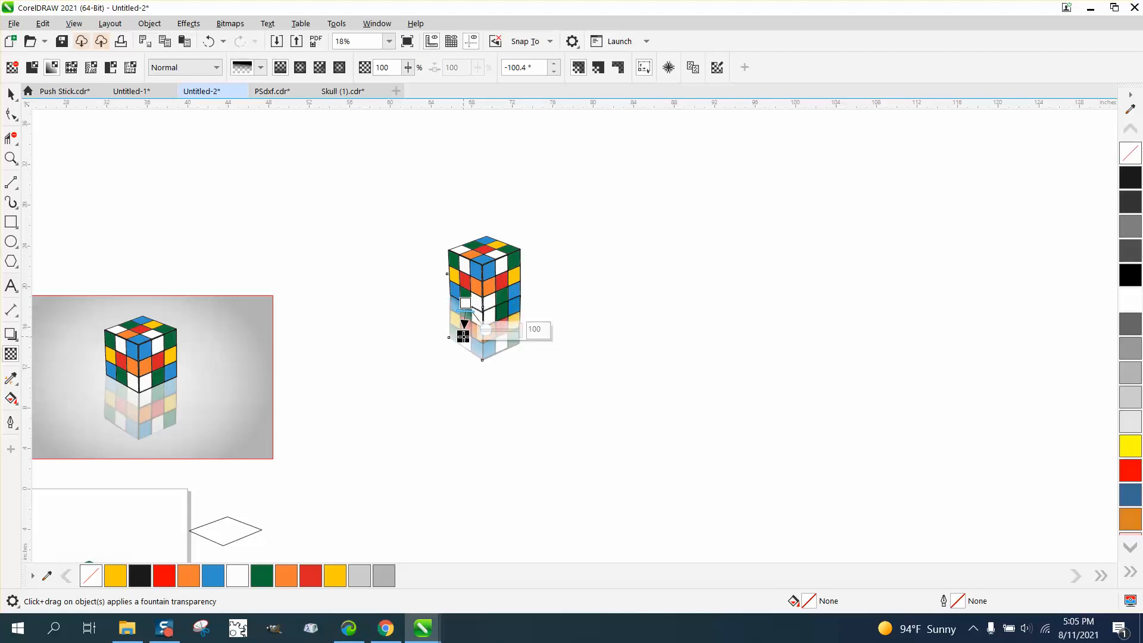
left_click_drag(528, 355, 525, 357)
left_click(506, 325)
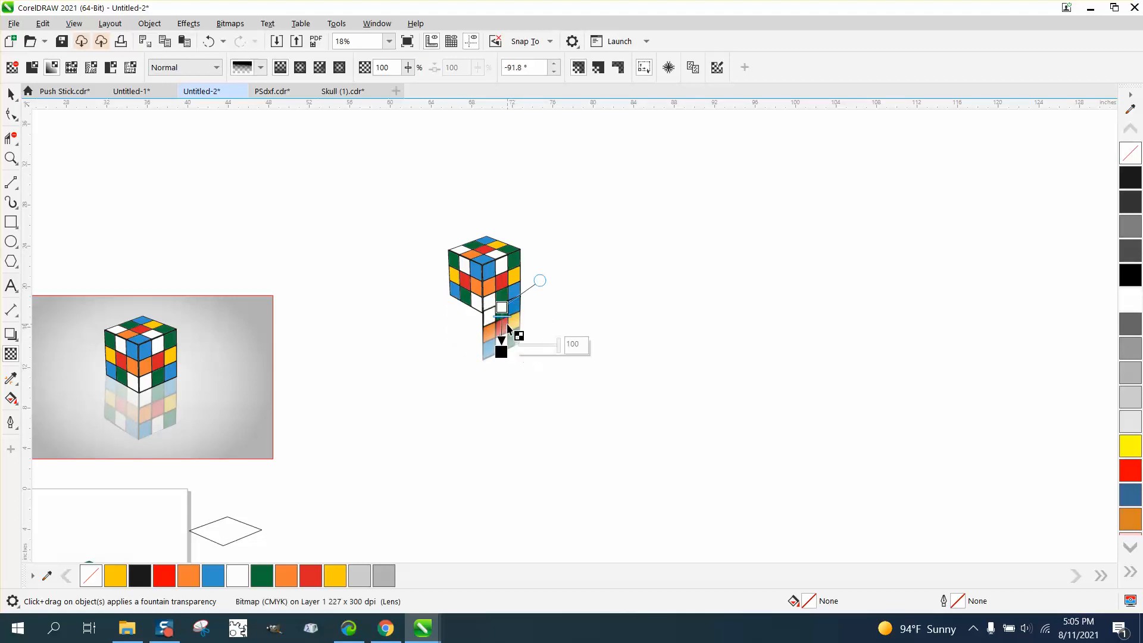
left_click(208, 41)
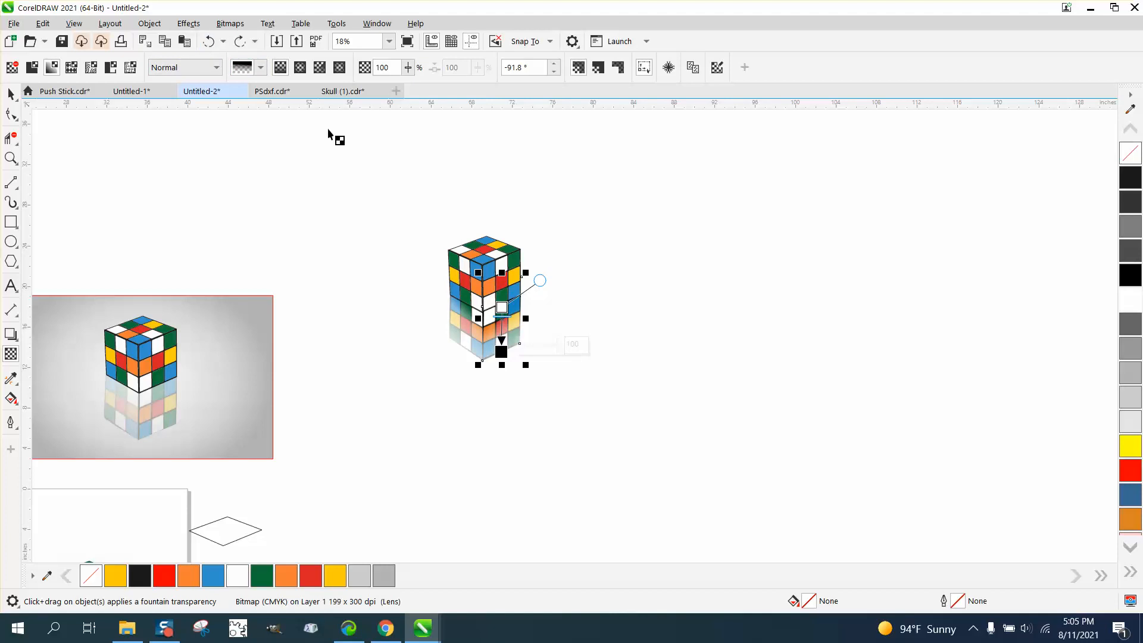
Shorten the fountain transparency on the faded right face by moving its end node upward.
left_click(503, 325)
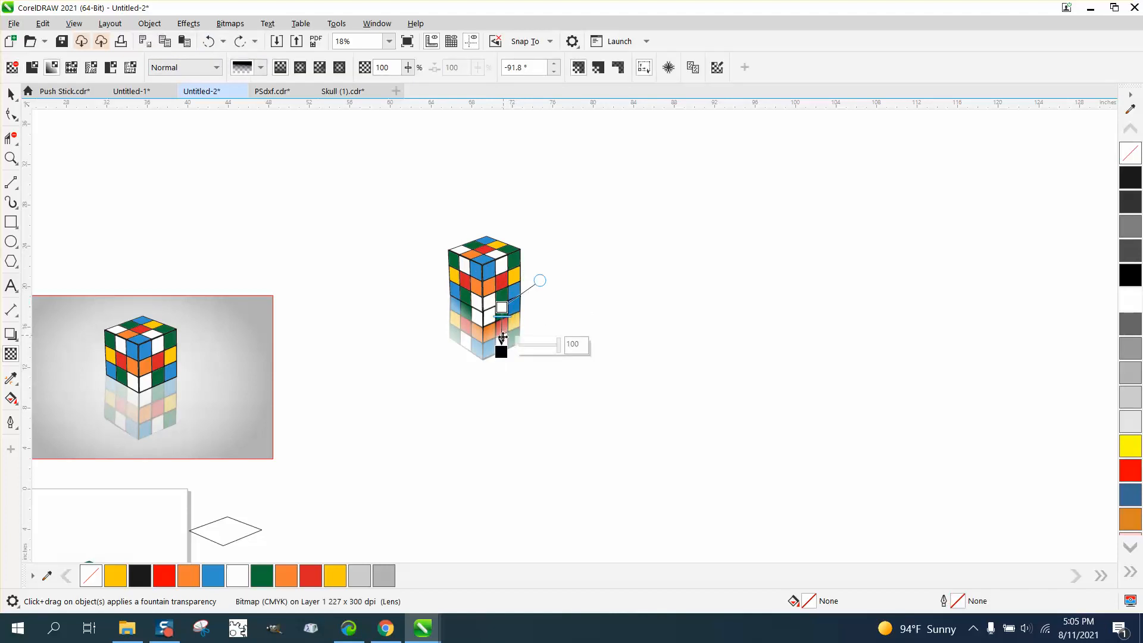
left_click_drag(502, 352, 503, 335)
left_click(11, 94)
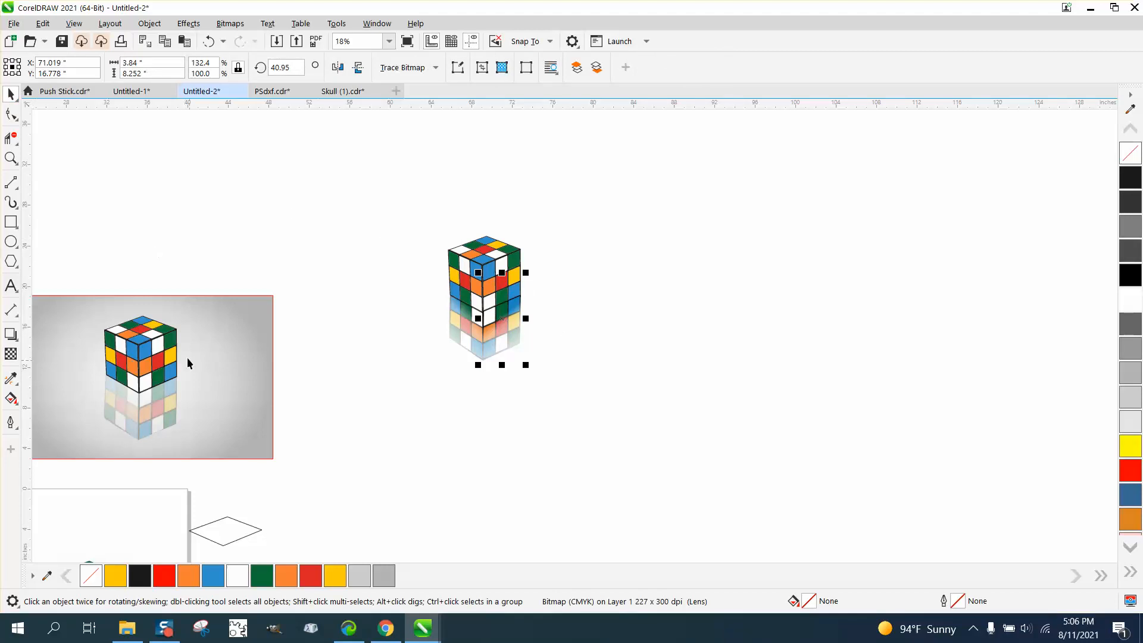
Draw a background rectangle about 33.6 by 18.5 inches beside the cube and fill it with gray #B3B3B3.
left_click(11, 222)
mouse_move(633, 218)
left_mouse_down()
mouse_move(744, 391)
mouse_move(977, 409)
left_mouse_up()
left_click(1126, 392)
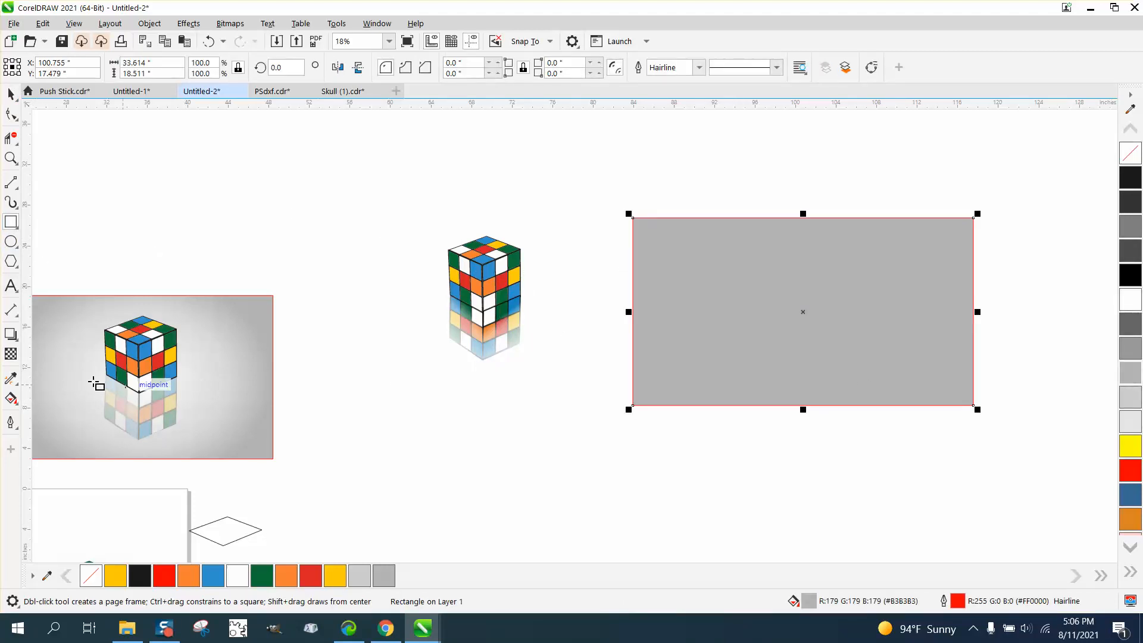
Change the rectangle's fill to an elliptical fountain fill from white center to gray edge, and shift its midpoint outward.
left_click(17, 408)
left_click(57, 399)
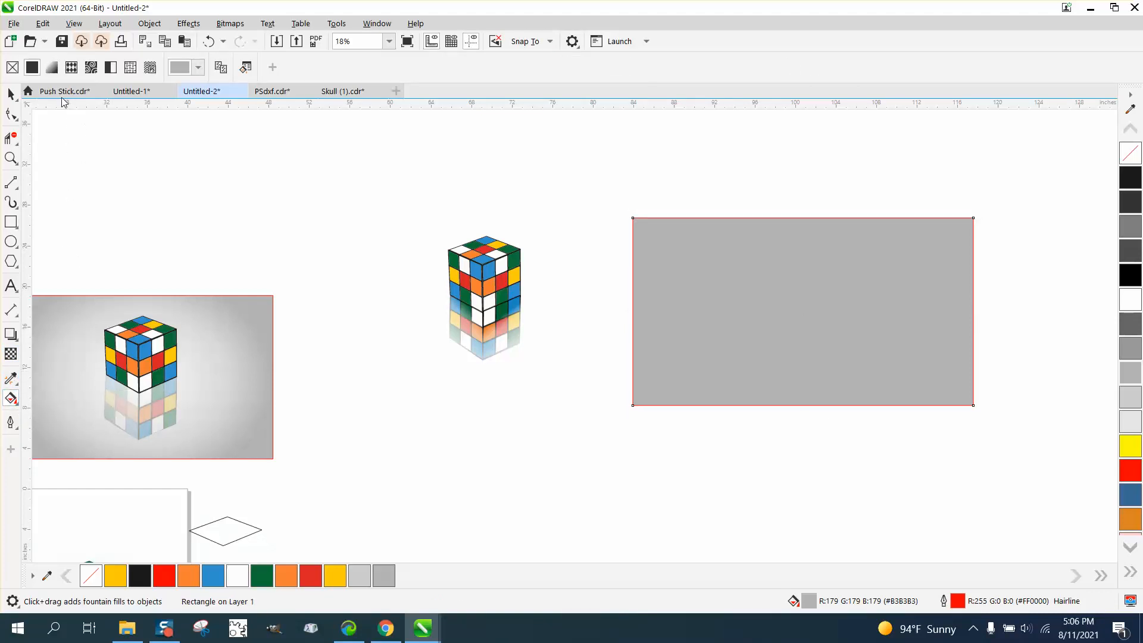
left_click(52, 68)
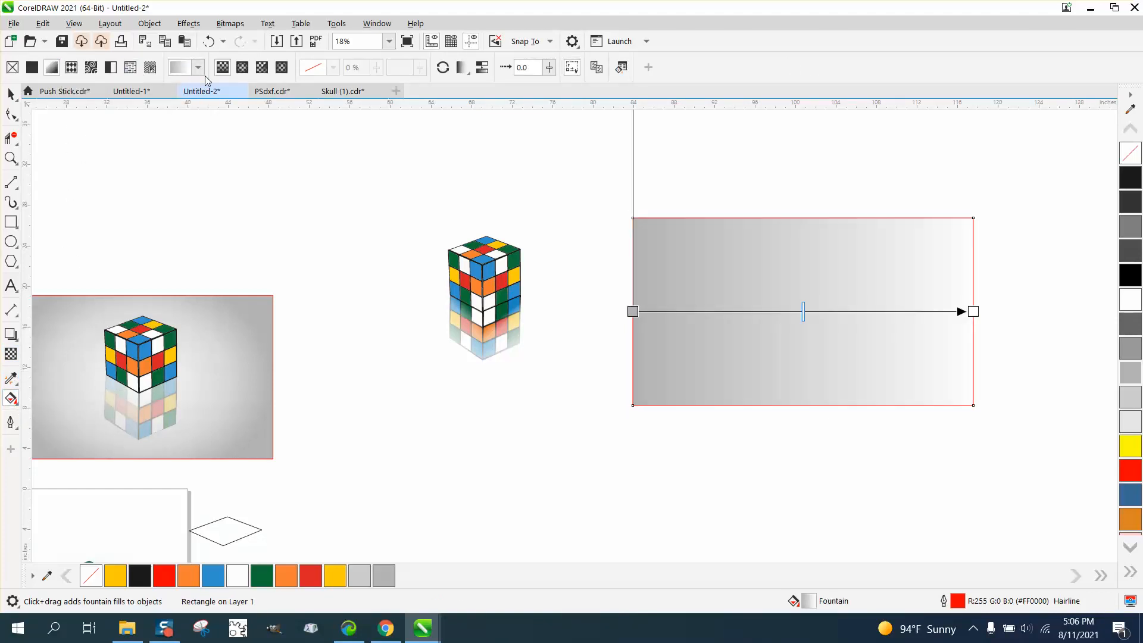
left_click(243, 68)
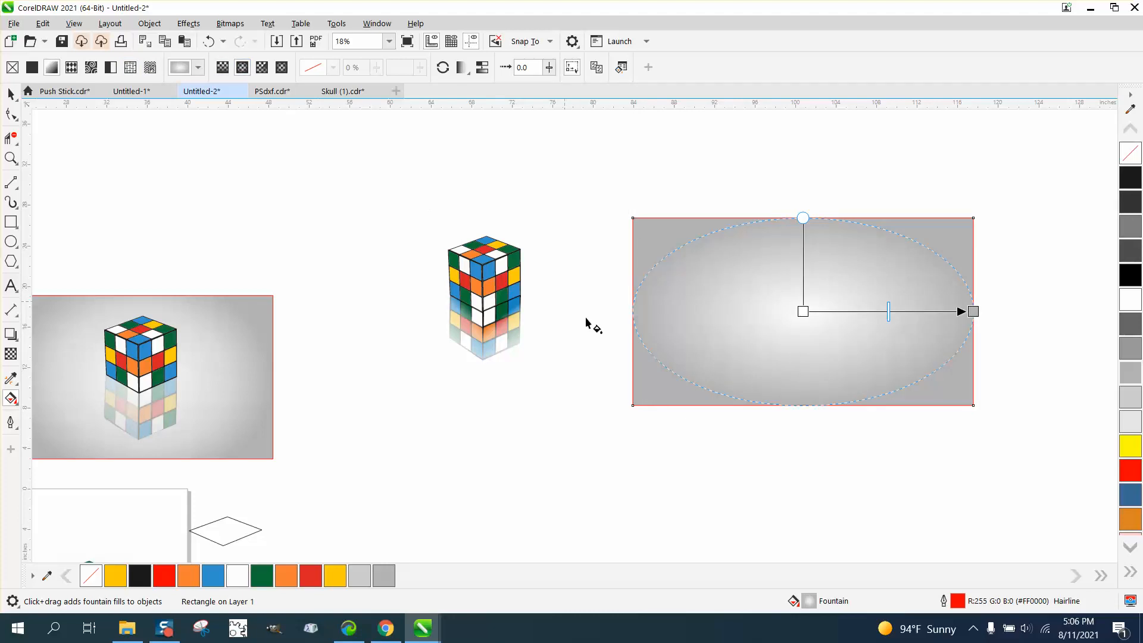
left_click_drag(891, 312, 919, 312)
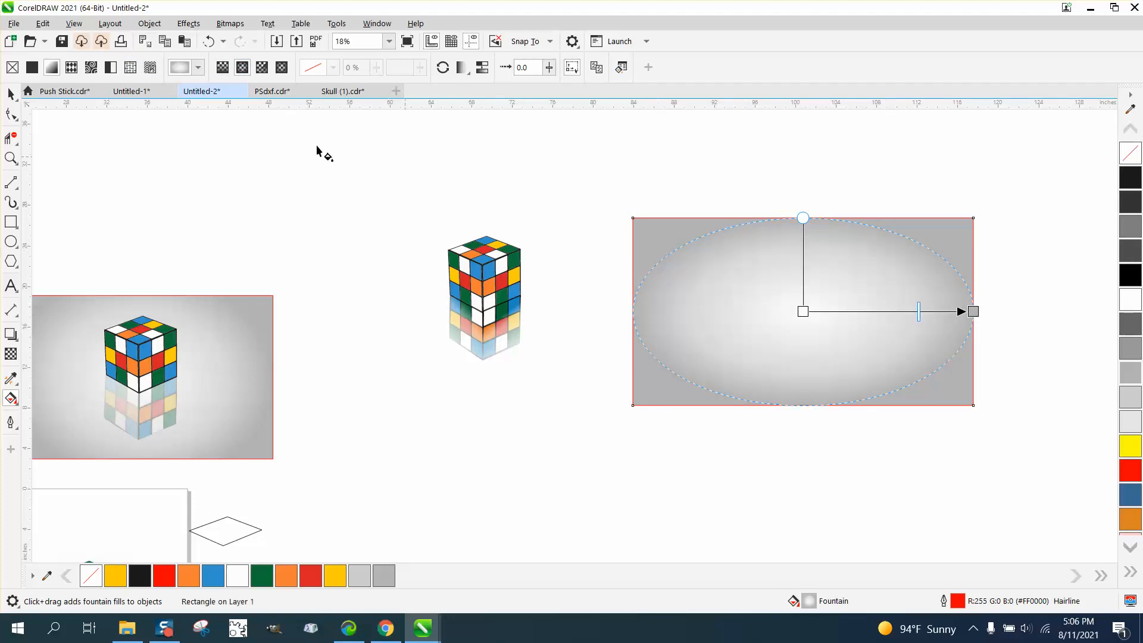
Move the cube and its reflection onto the center of the gradient rectangle and bring them to the front of the page.
left_click(11, 94)
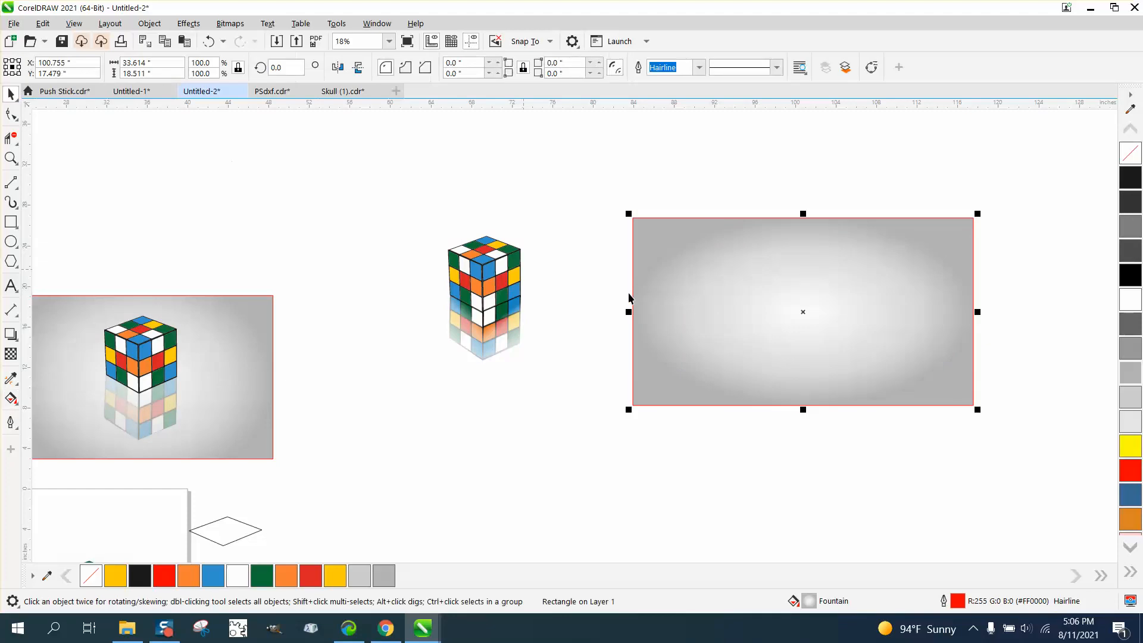
left_click_drag(416, 239, 578, 390)
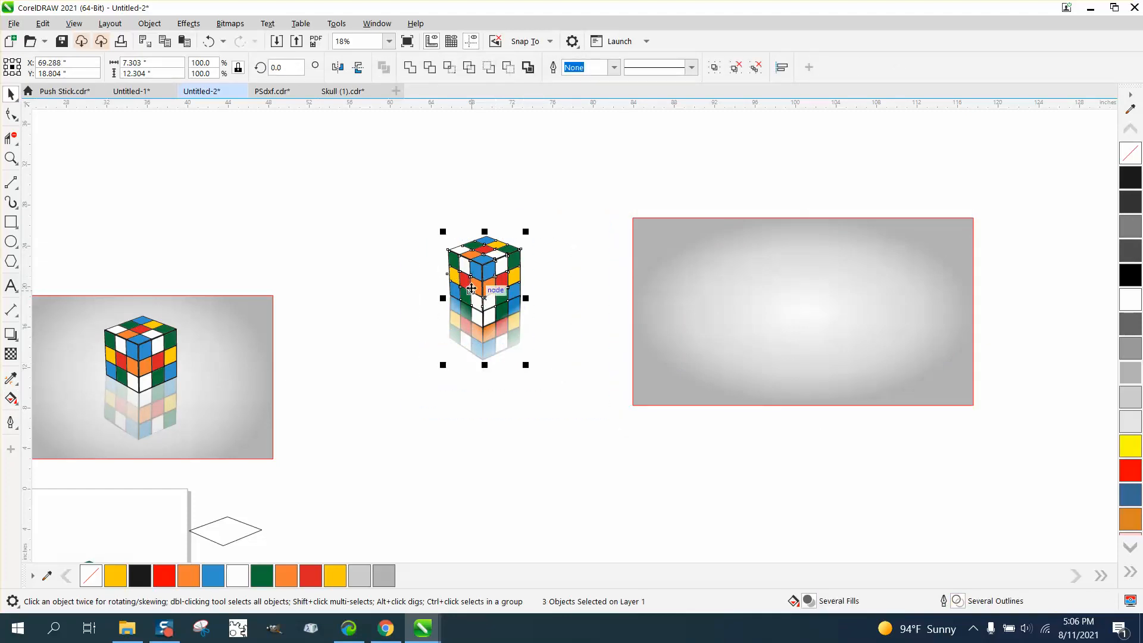
left_click_drag(494, 289, 804, 314)
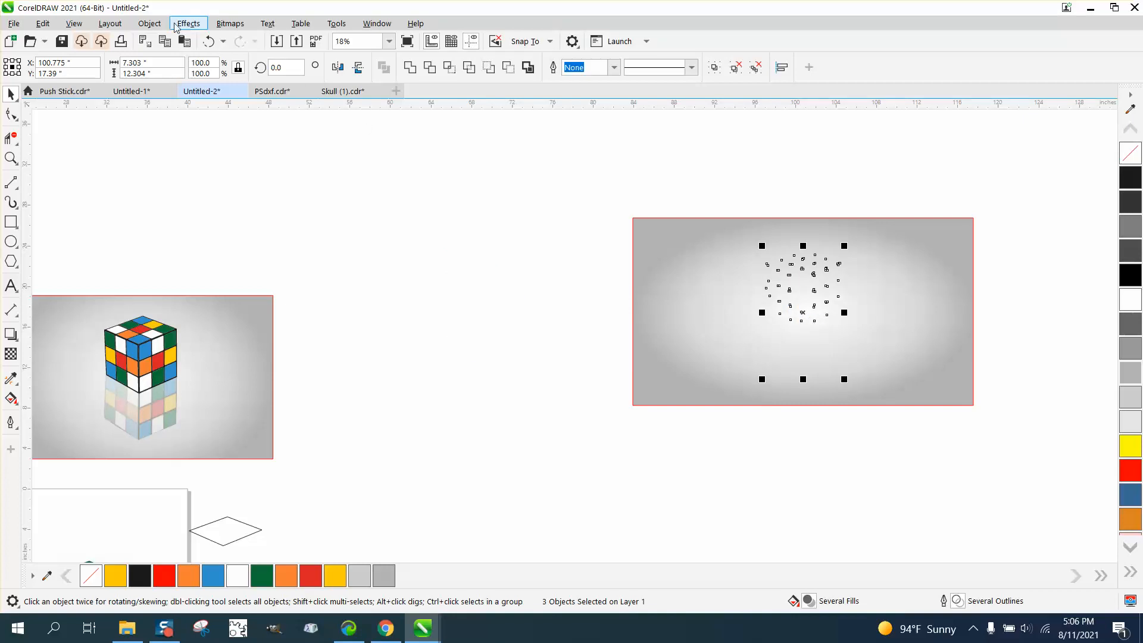
left_click(149, 23)
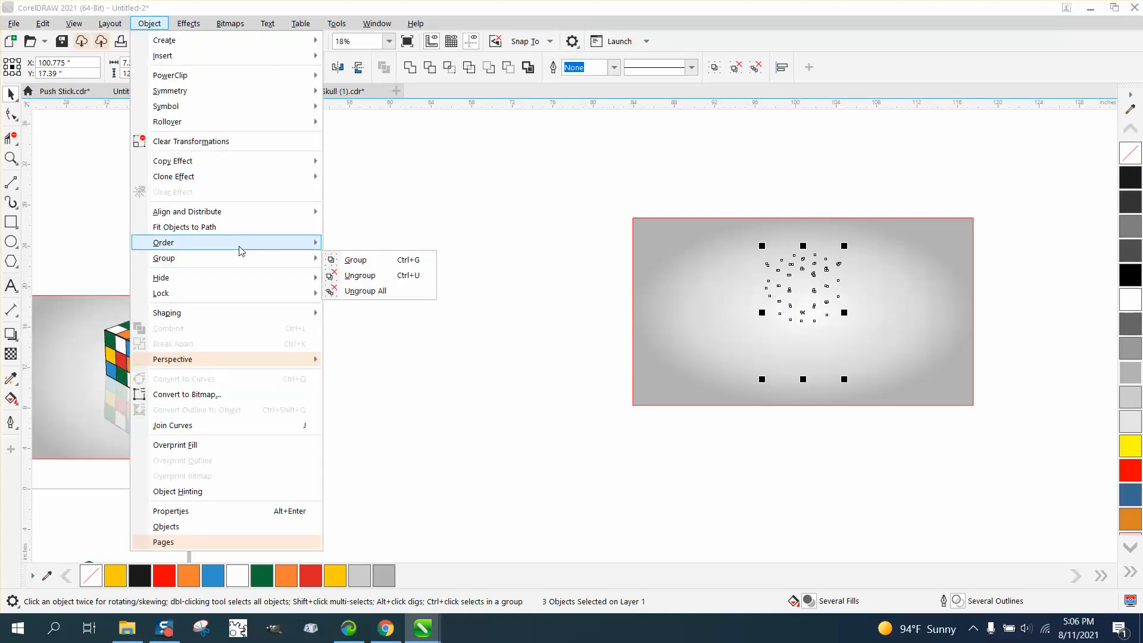
mouse_move(232, 242)
left_click(390, 248)
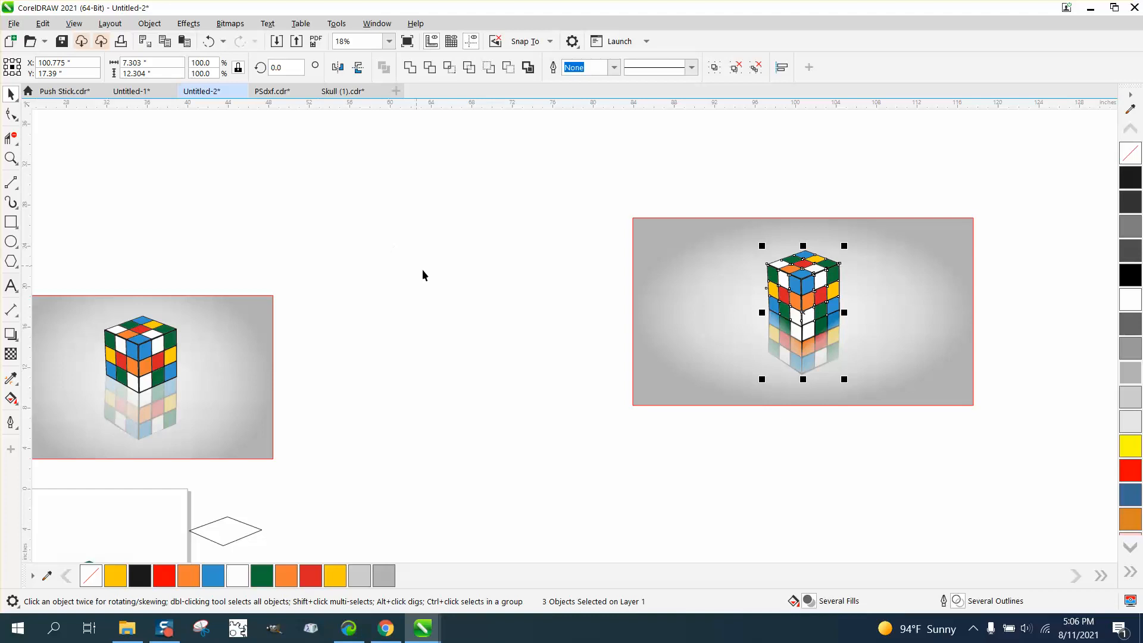
left_click(171, 224)
Shorten the faded left face's fountain transparency further, moving its end node up to an angle of about -94.8°.
left_click(11, 158)
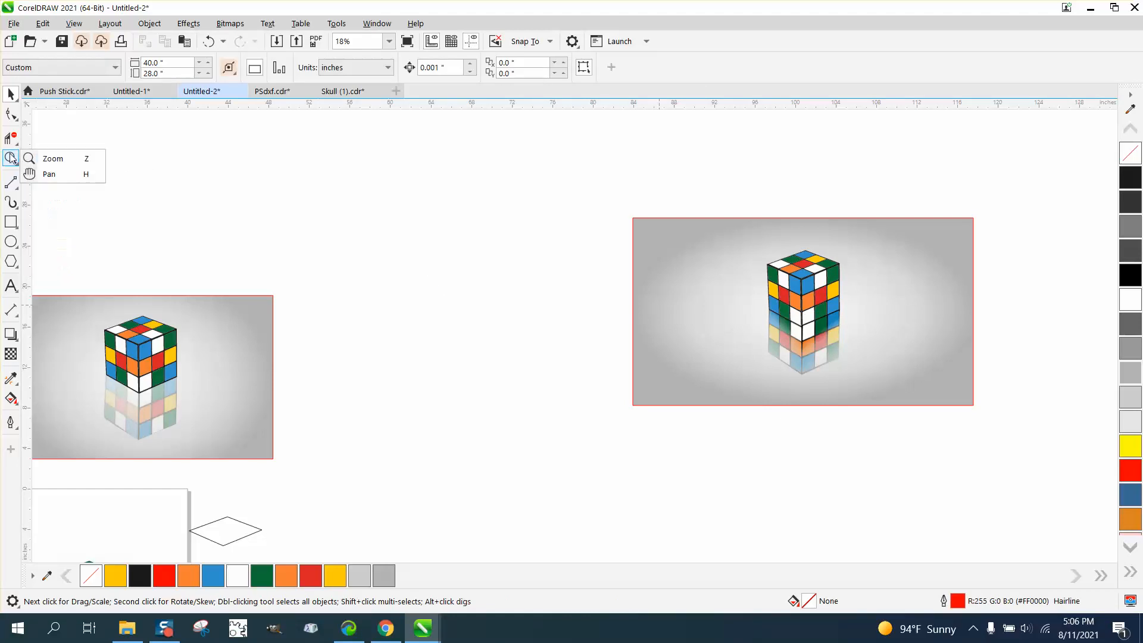
left_click(53, 158)
left_click_drag(744, 237, 920, 438)
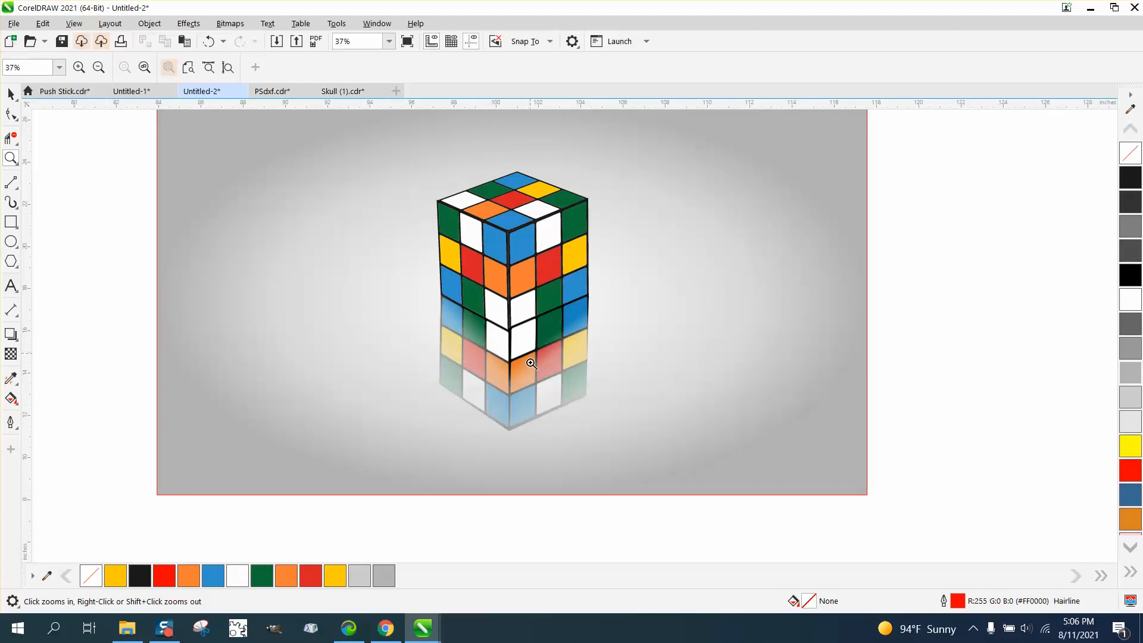
left_click(11, 354)
left_click(490, 367)
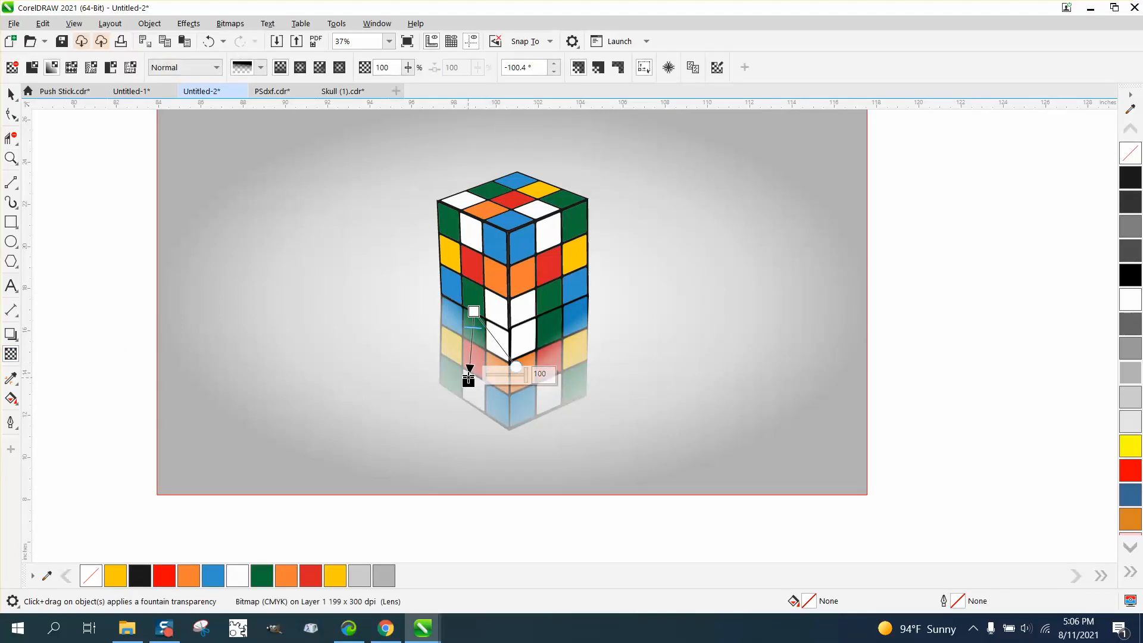
left_click_drag(471, 376, 473, 365)
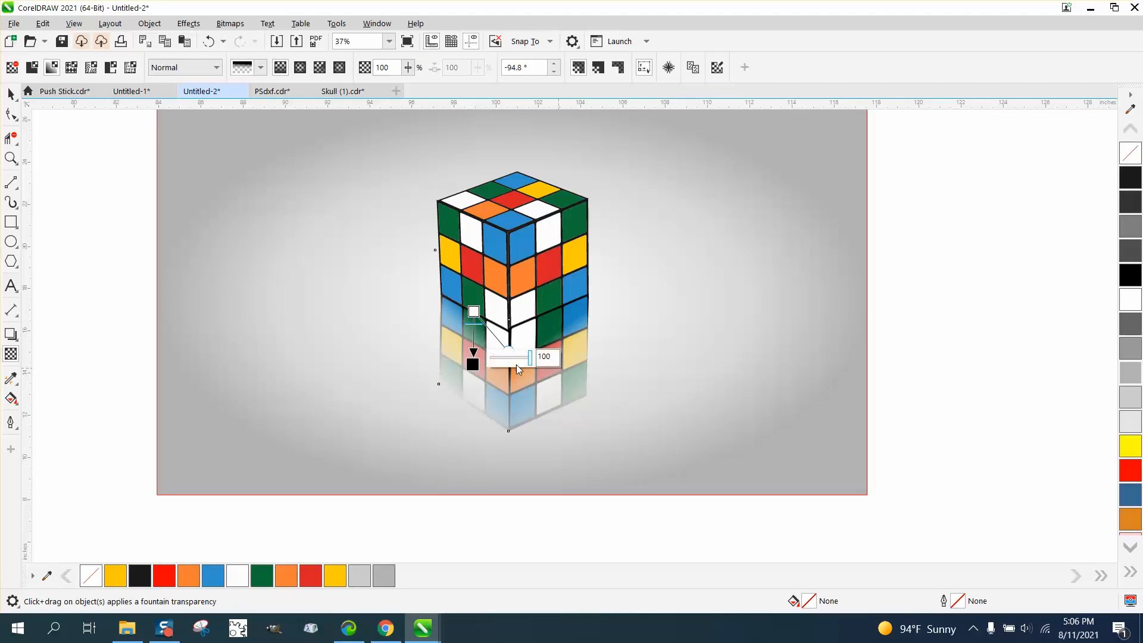
Shorten the fountain transparency of the right reflected face to an angle of about -82.6° and the left one's to about -81.3°.
left_click(576, 362)
left_click_drag(553, 375, 552, 355)
left_click(476, 368)
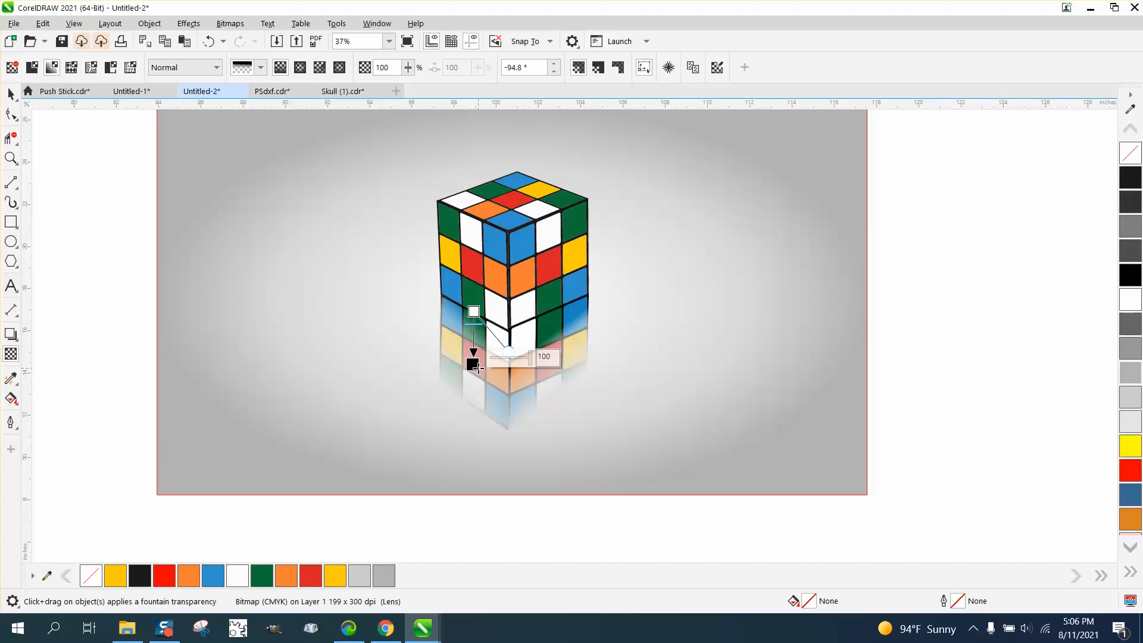
left_click_drag(473, 364, 478, 357)
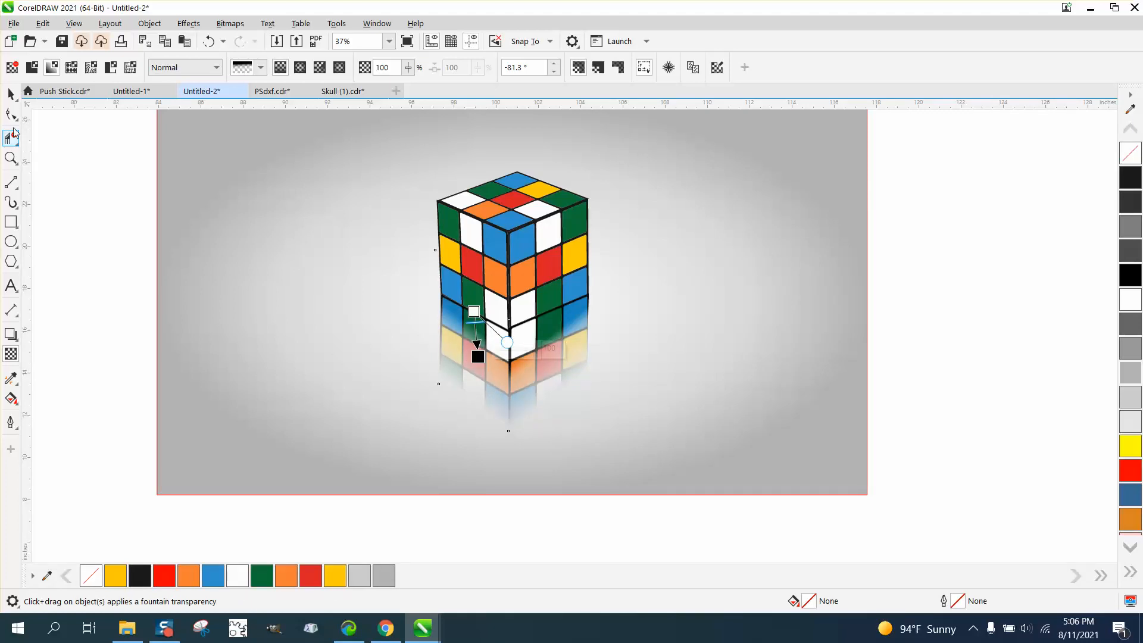
left_click(11, 93)
left_click(153, 209)
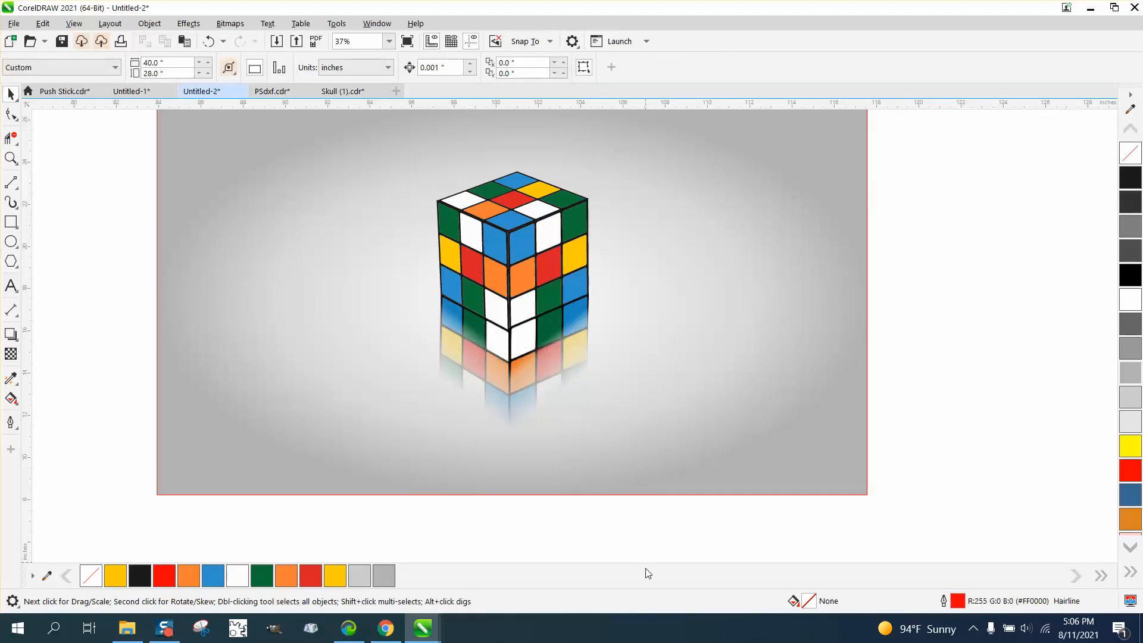
Adjust the right reflected face's fountain transparency by moving its skew handle down and its end node up to an angle of about -90.4°.
left_click(551, 381)
left_click(551, 382)
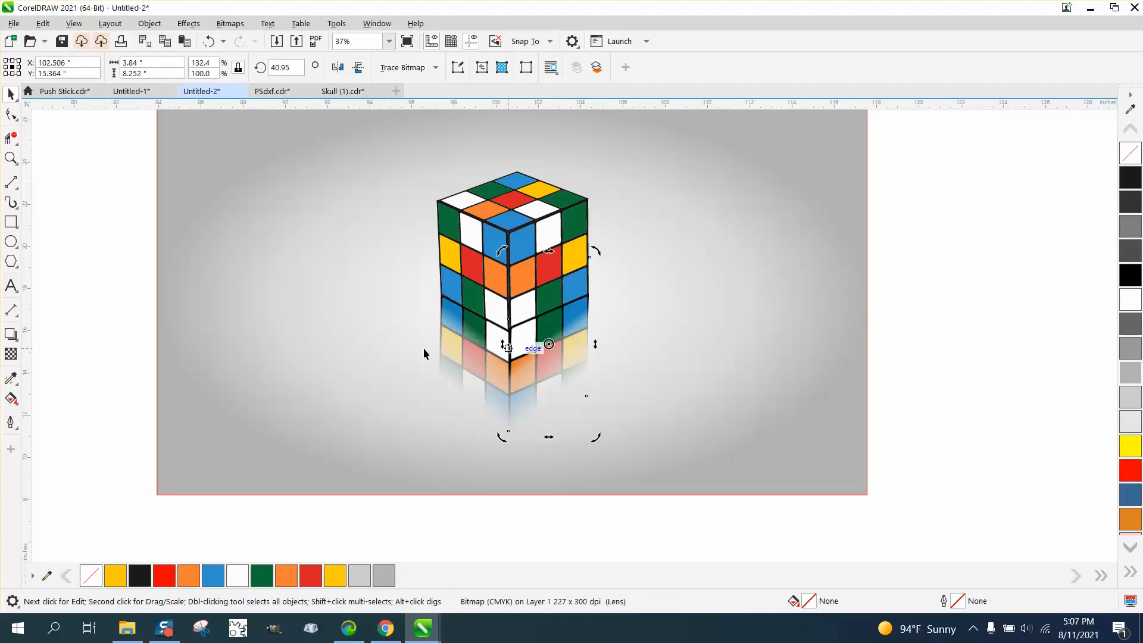
left_click(11, 354)
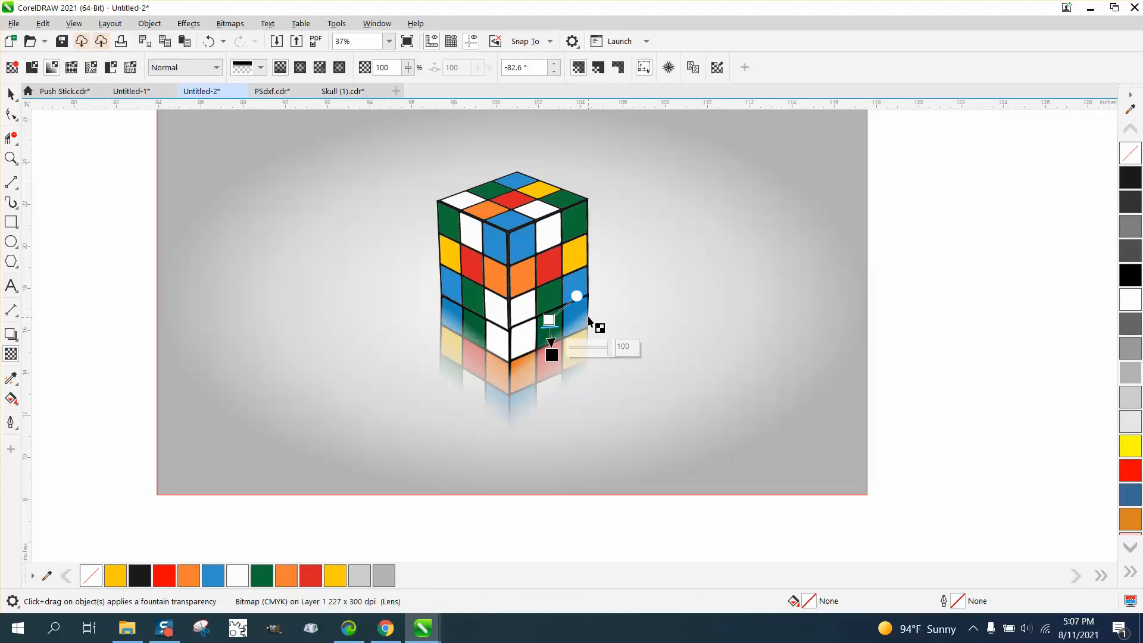
left_click_drag(577, 296, 590, 309)
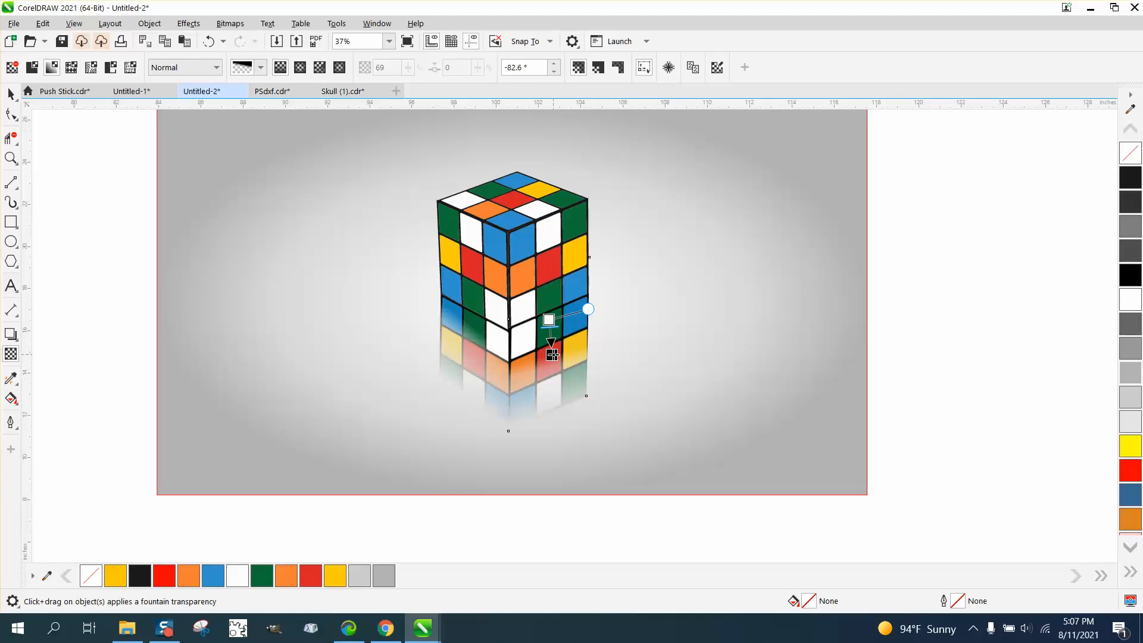
left_click_drag(552, 355, 549, 344)
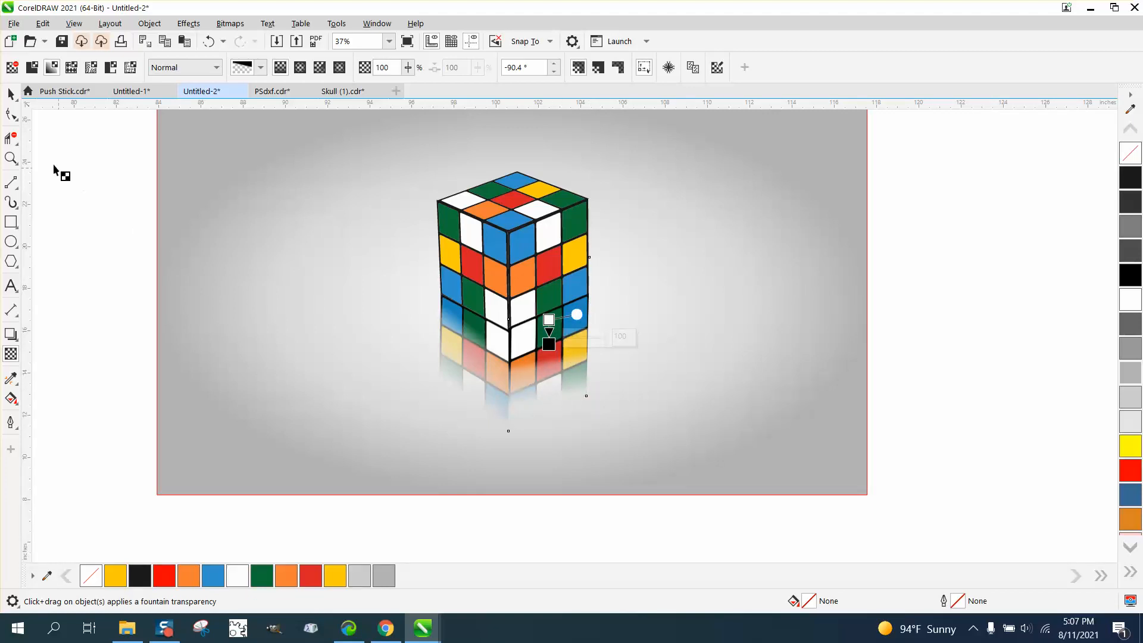
left_click(11, 94)
left_click(81, 336)
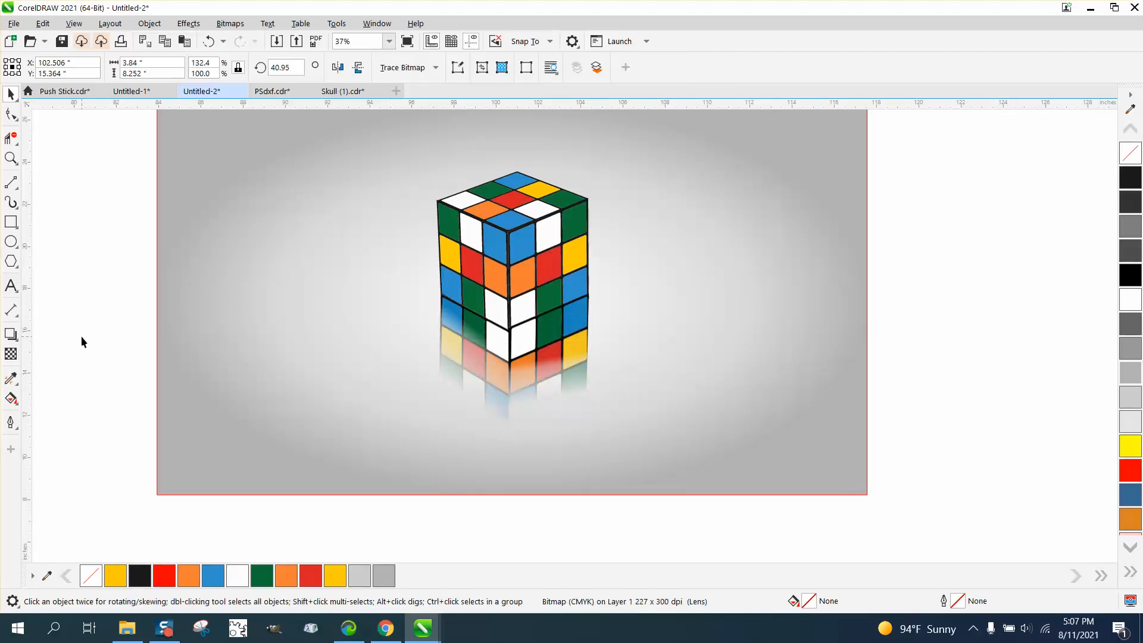
left_click(10, 158)
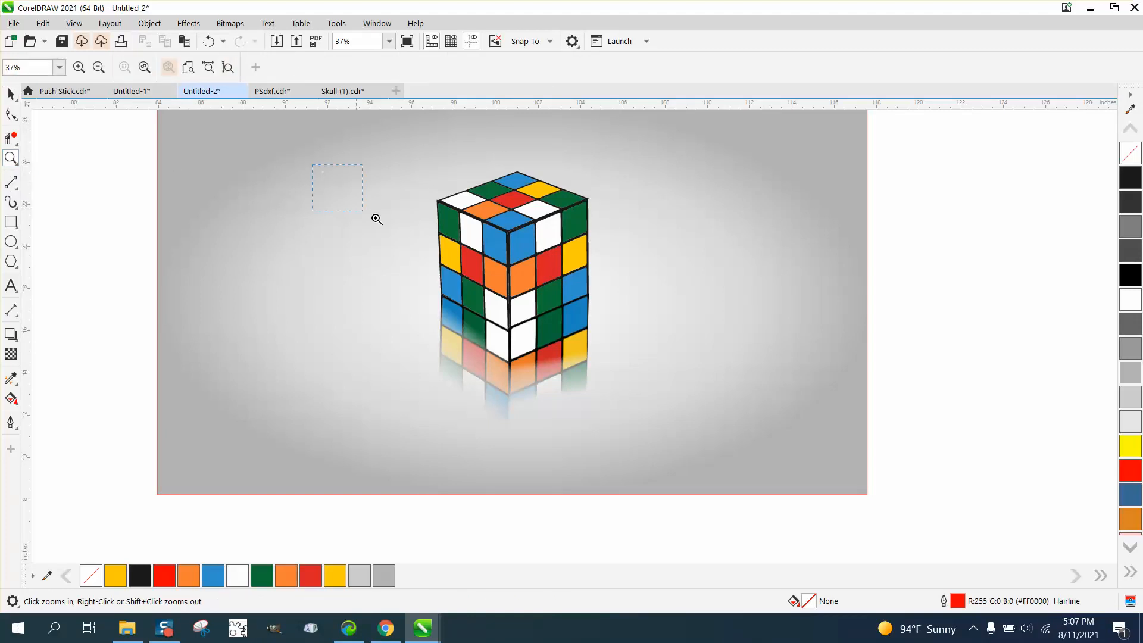
left_click(762, 458)
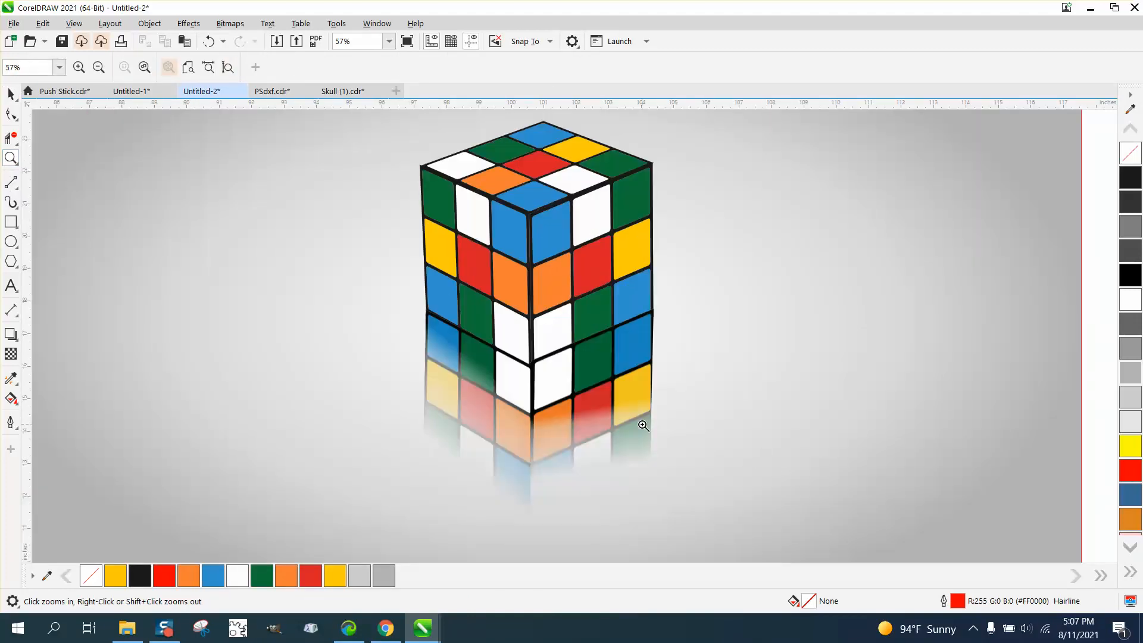